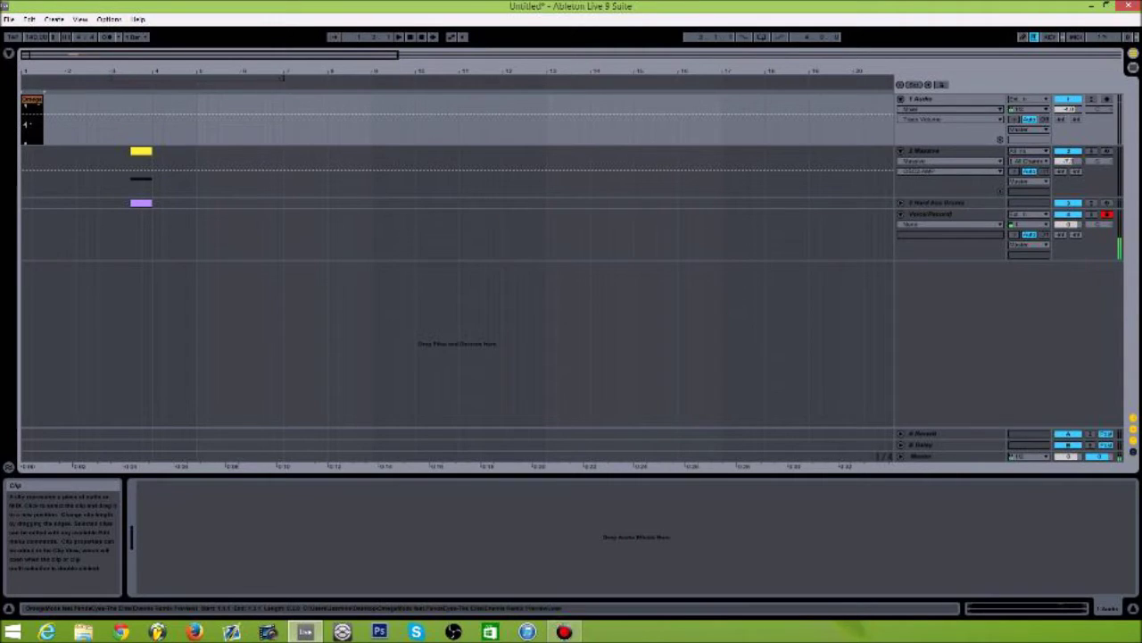
Play the arrangement briefly, stop it, and open the Massive synth window of the 2 Massive track.
key("space")
key("space")
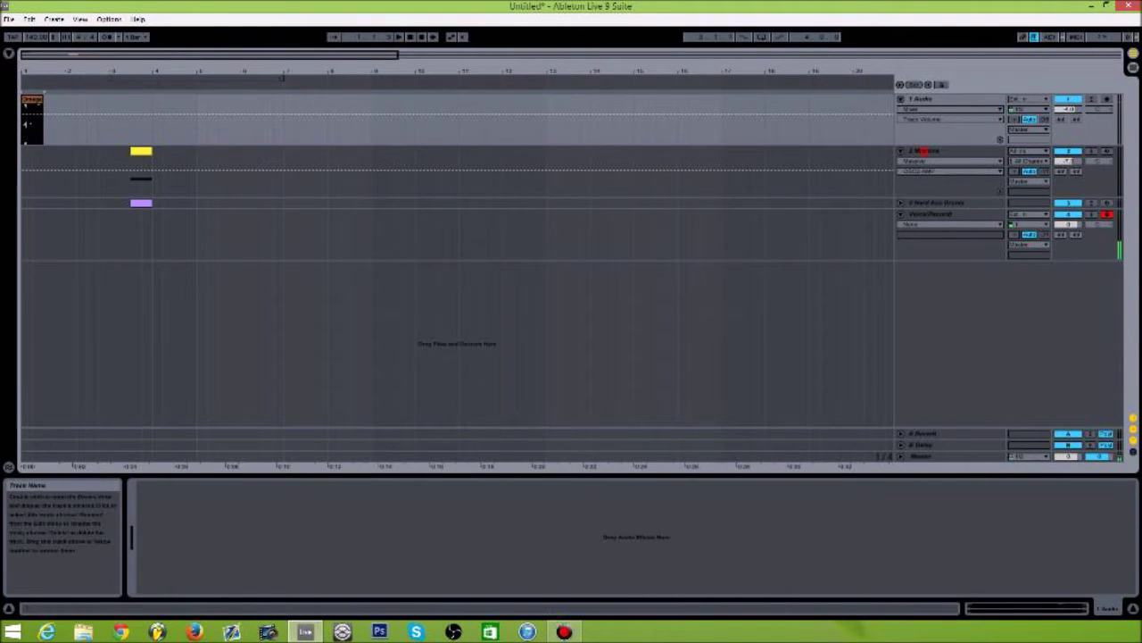
left_click(928, 151)
left_click(161, 485)
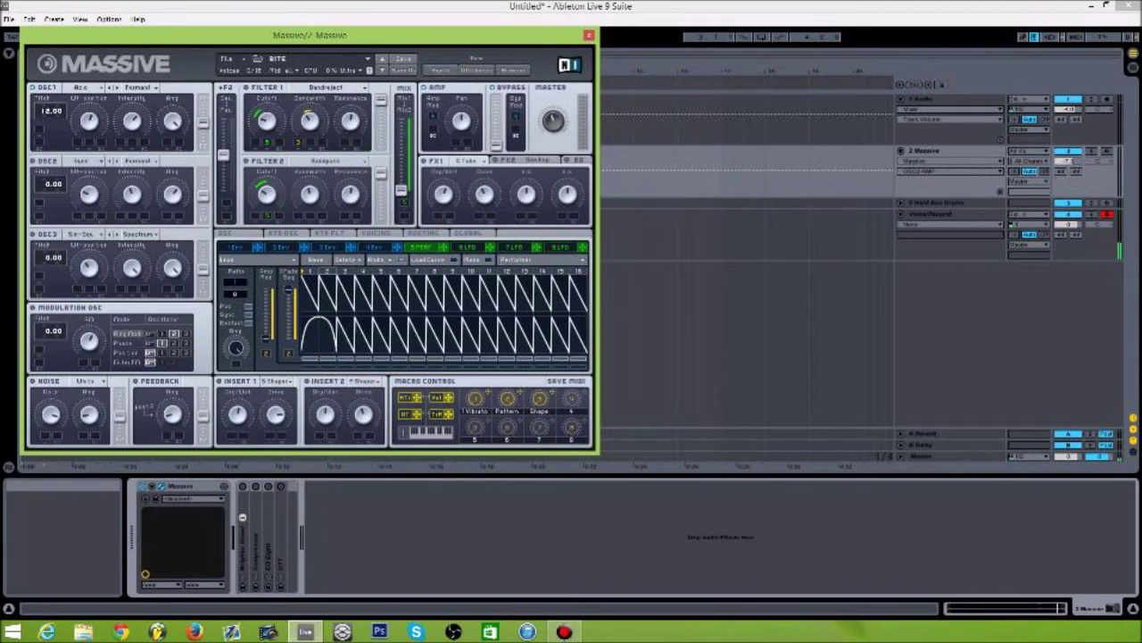
Set OSC1 in Massive to the Acid wavetable with the Formant mode.
left_click(93, 88)
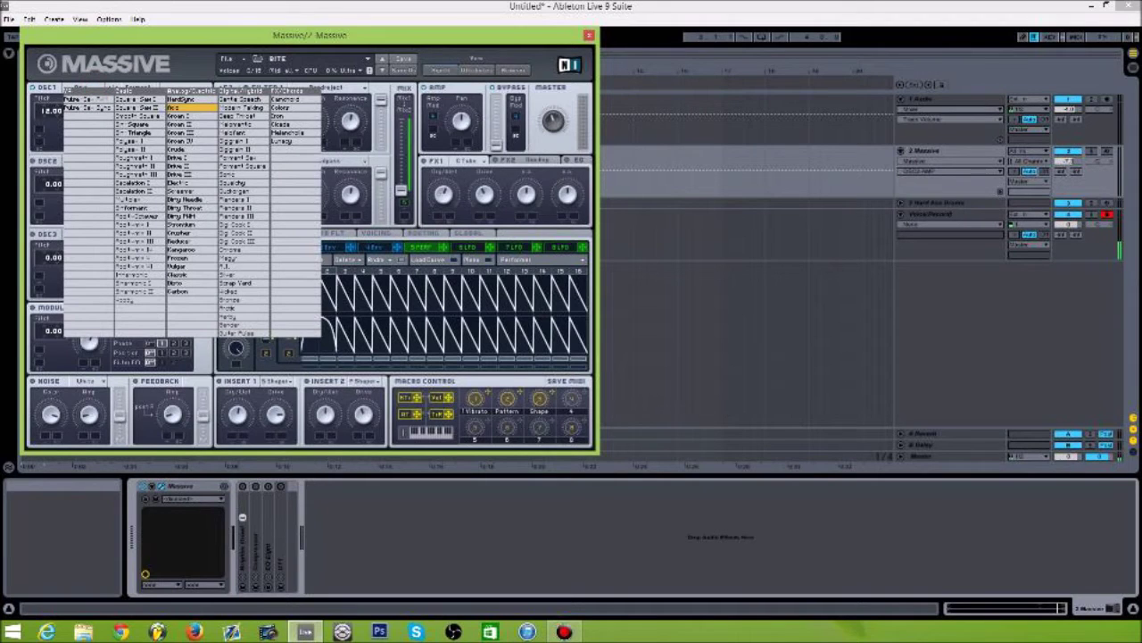
left_click(178, 107)
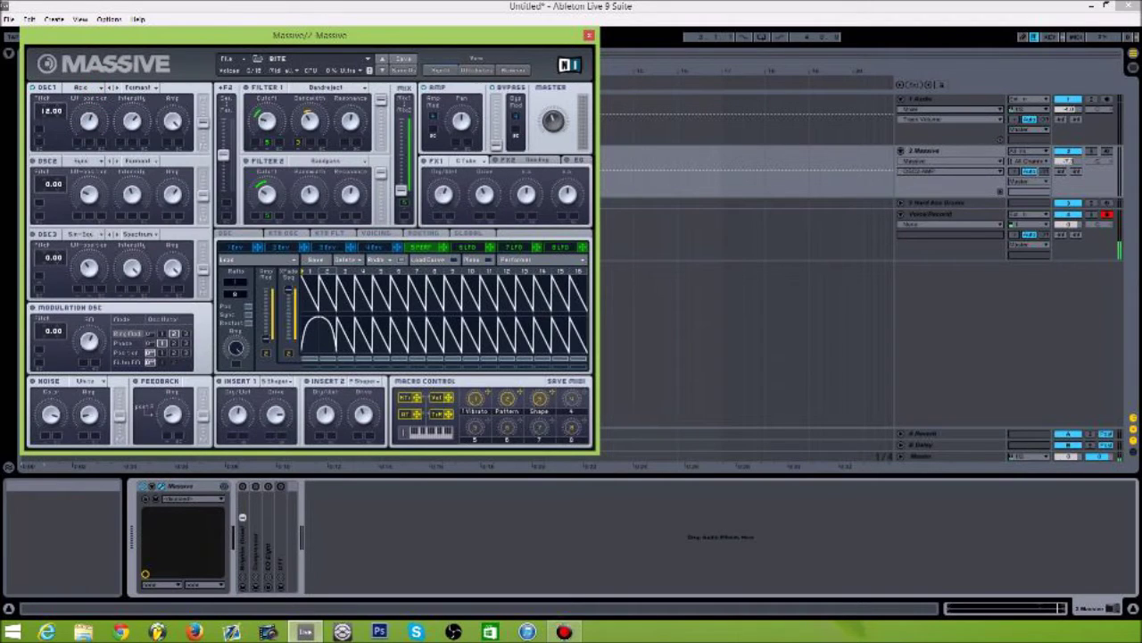
left_click(143, 88)
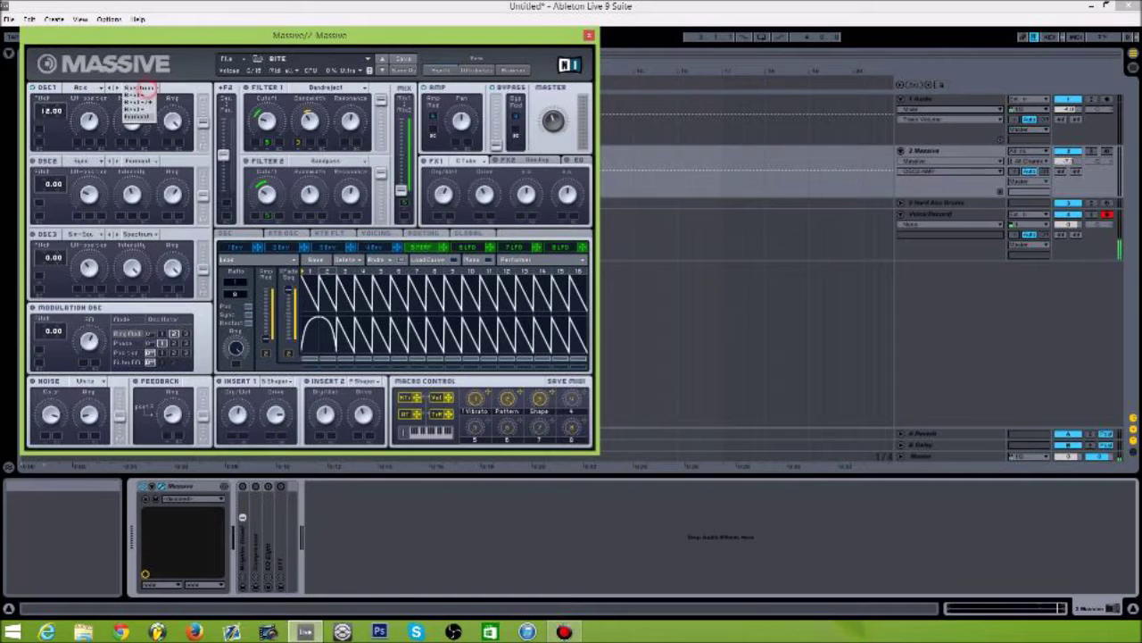
left_click(163, 87)
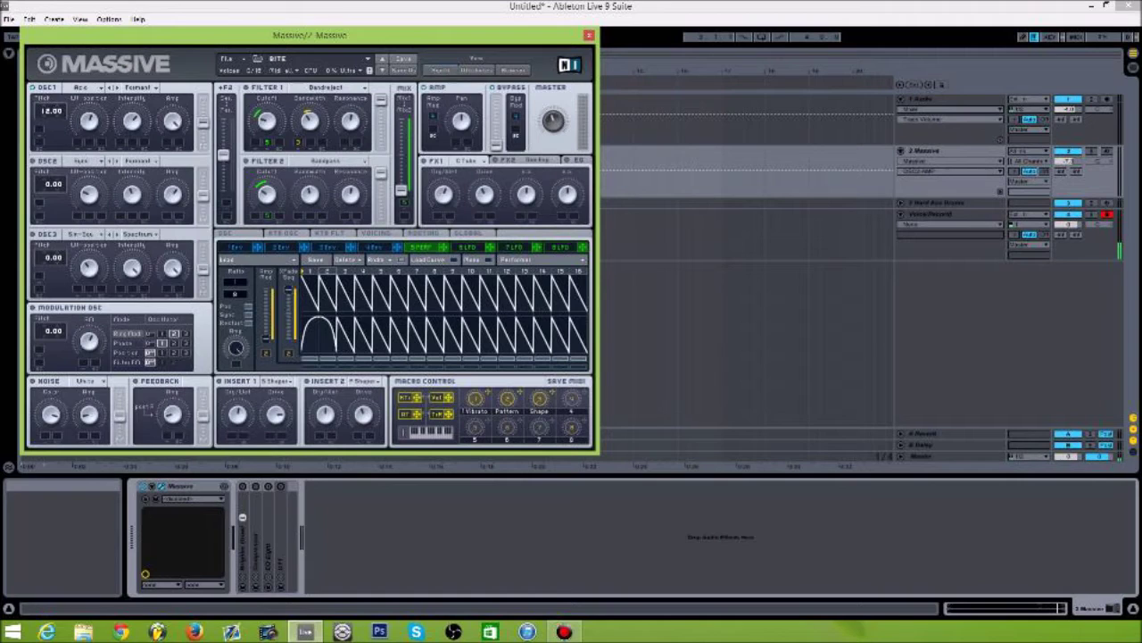
Check OSC1's Wt-position and look through the OSC2 wavetable list without changing the selection.
left_click(90, 121)
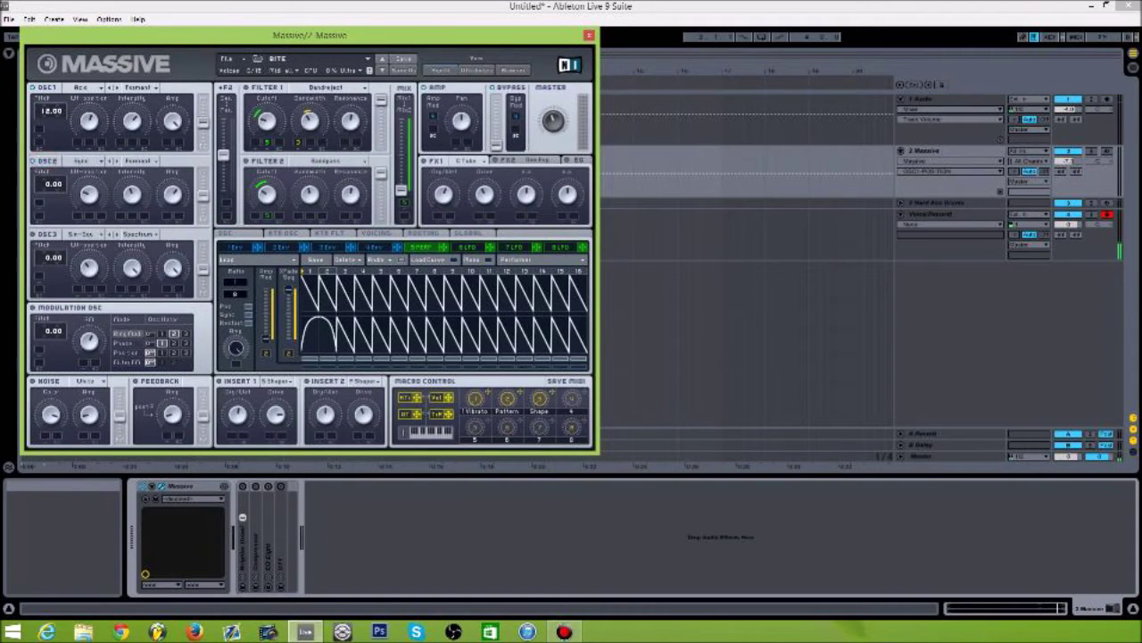
left_click(85, 160)
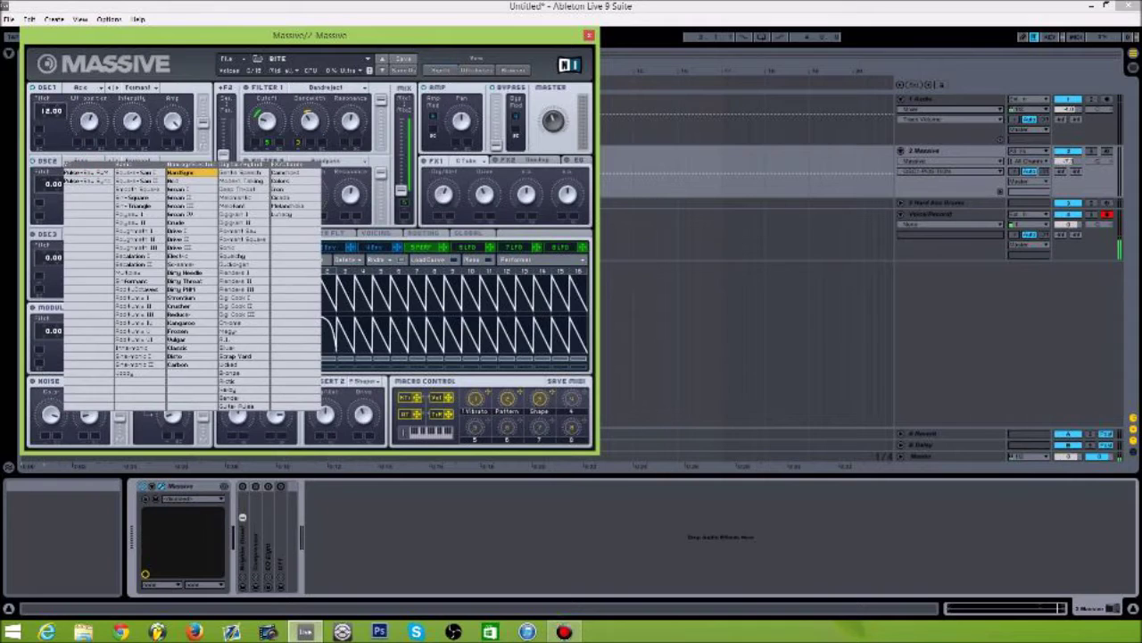
left_click(91, 158)
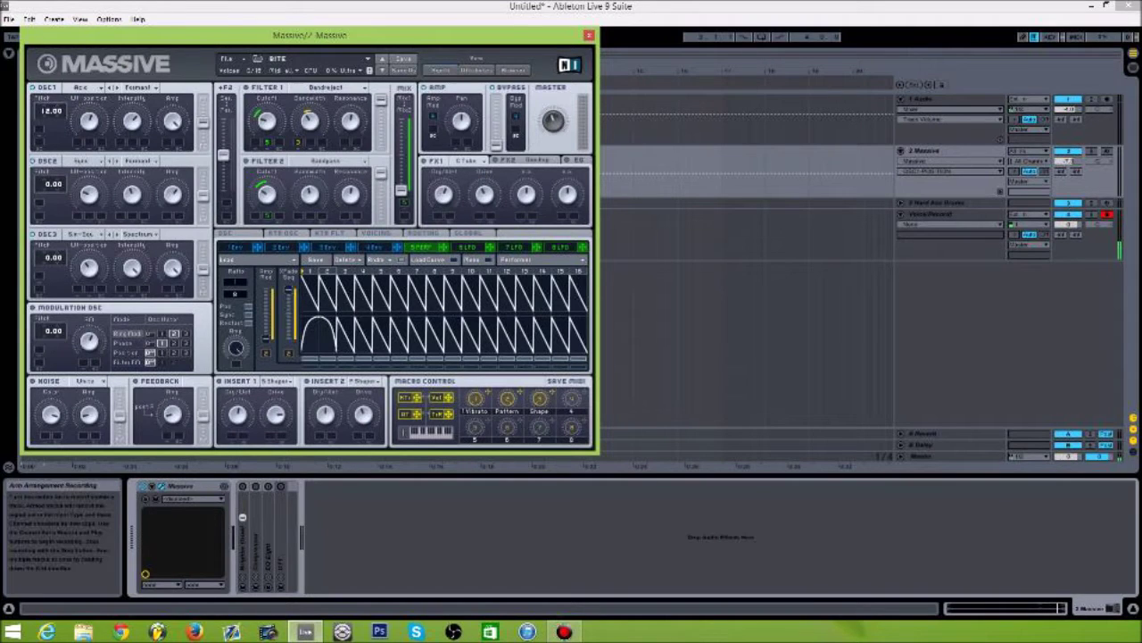
Arm the 2 Massive track to audition the patch, re-arm the voice recording track, and return to the Massive window.
left_click(1106, 151)
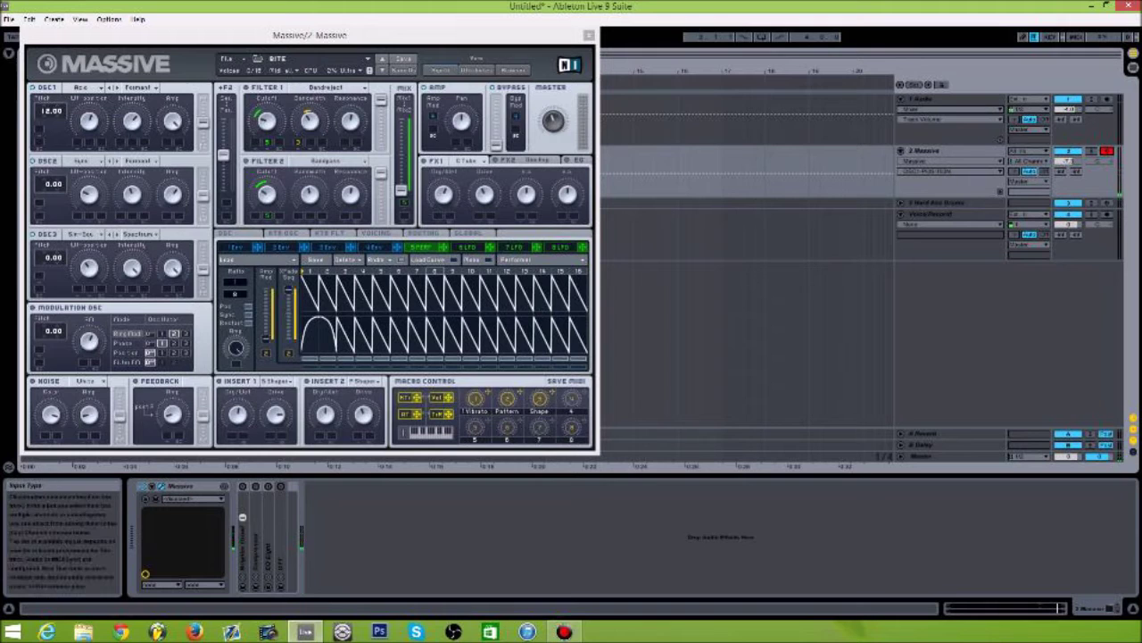
left_click(1107, 213)
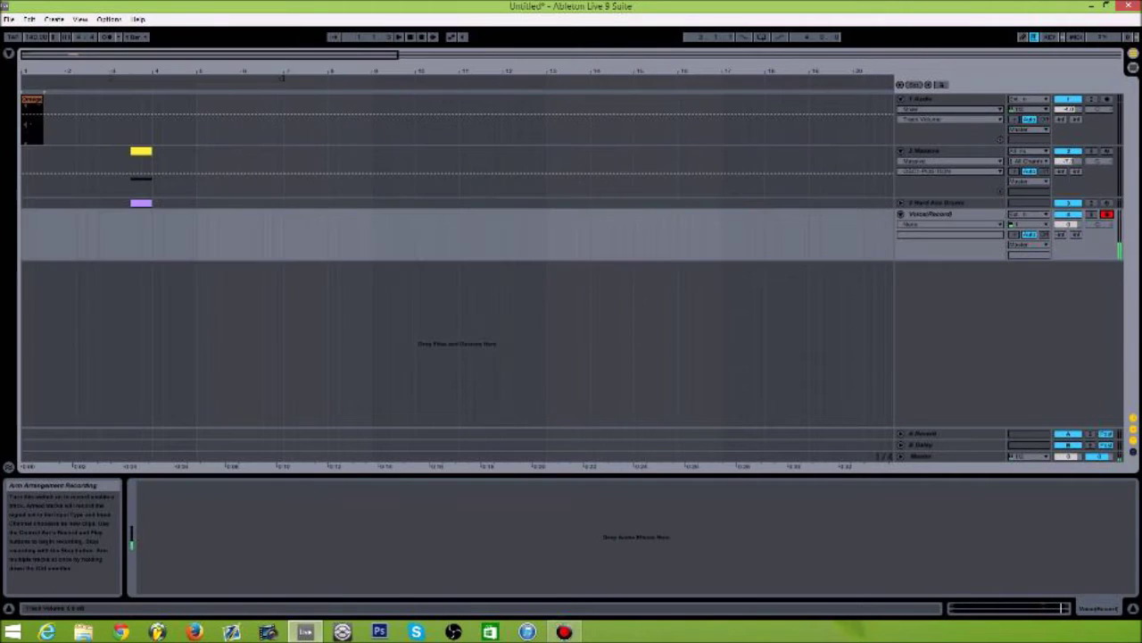
left_click(992, 151)
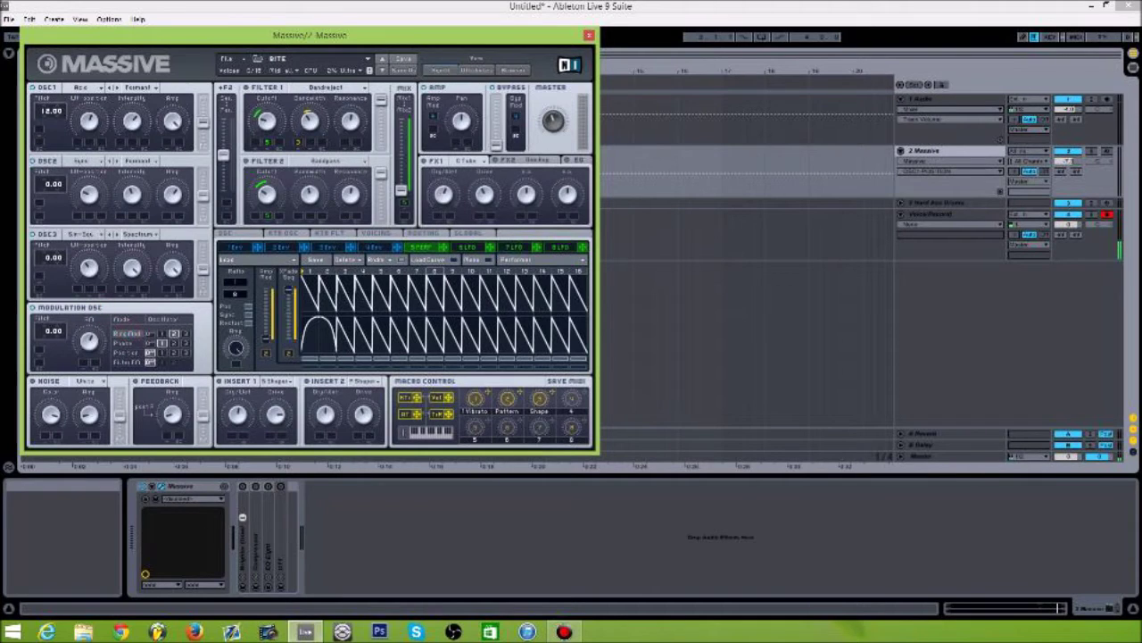
Switch the modulation oscillator's main knob from ring modulation to Phase.
left_click(89, 341)
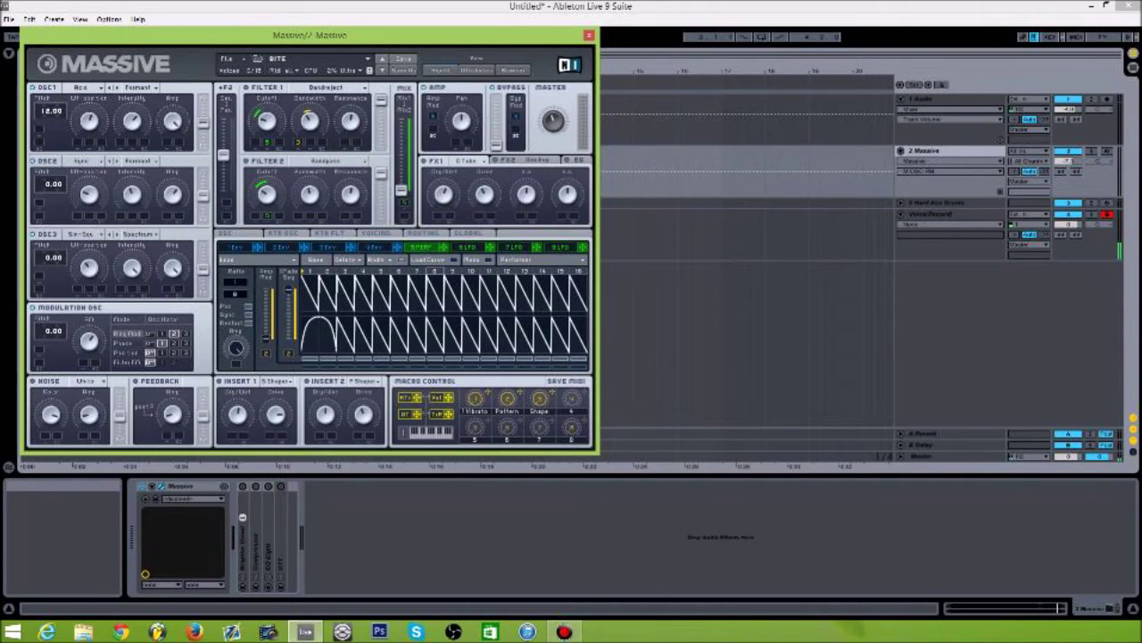
left_click(124, 342)
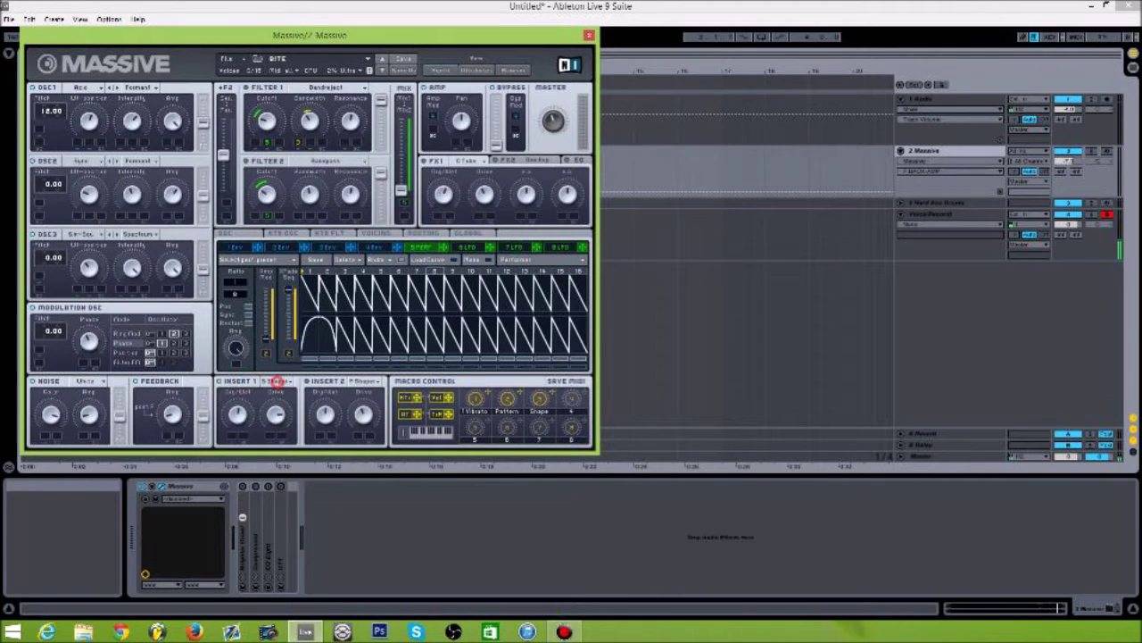
Set Insert 1 to Sine Shaper and check its Dry/Wet and Drive amounts along with Insert 2's Drive.
left_click(274, 381)
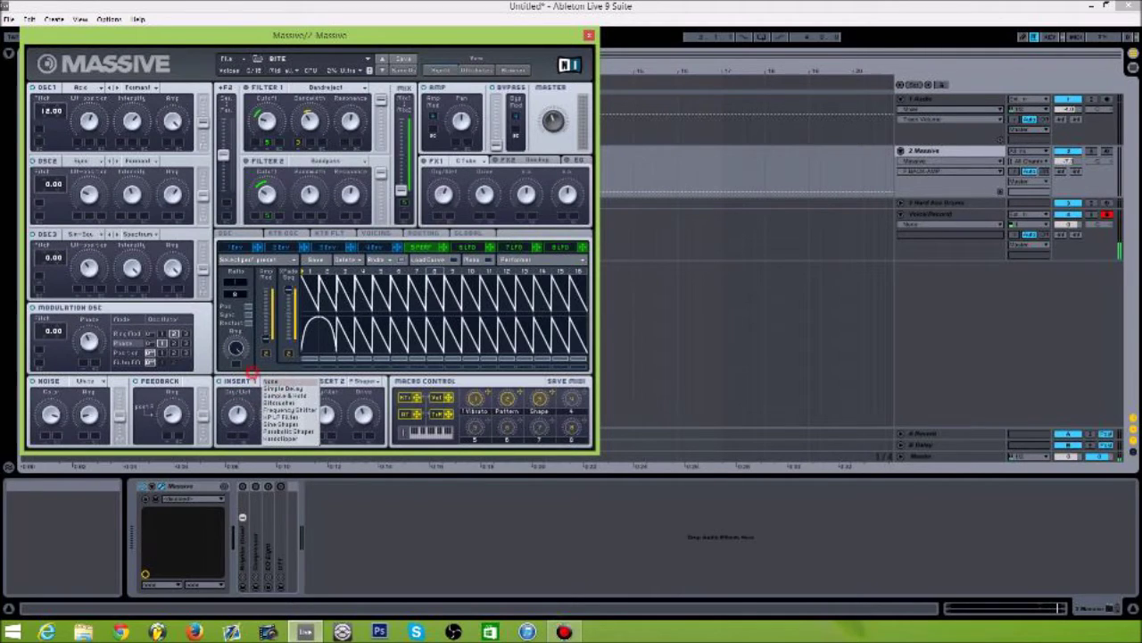
left_click(284, 425)
left_click(237, 414)
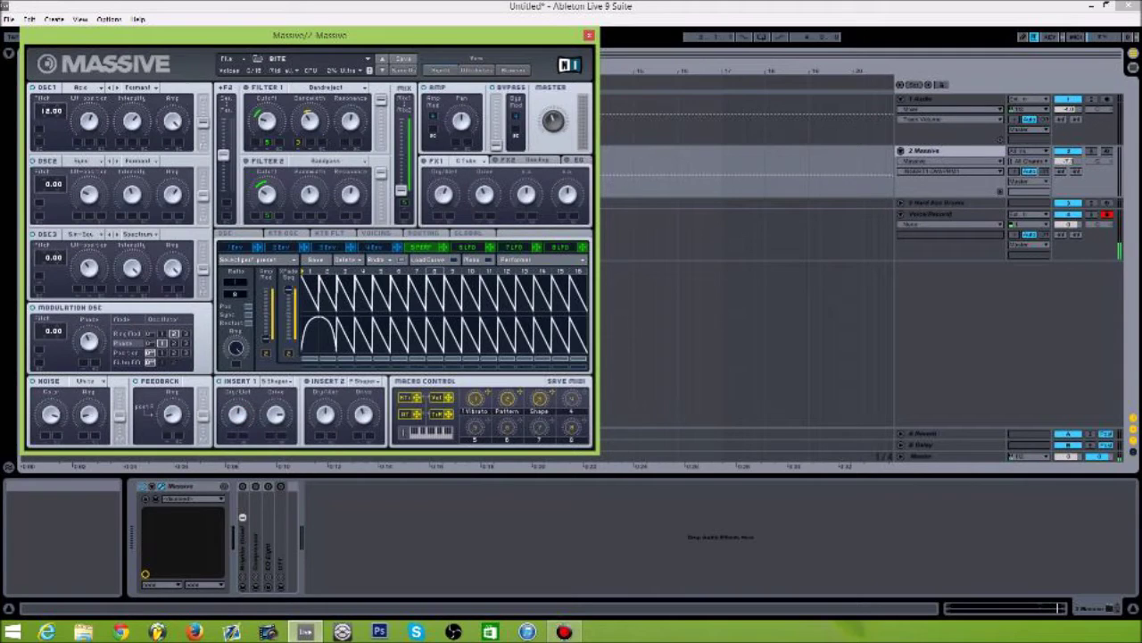
left_click(276, 414)
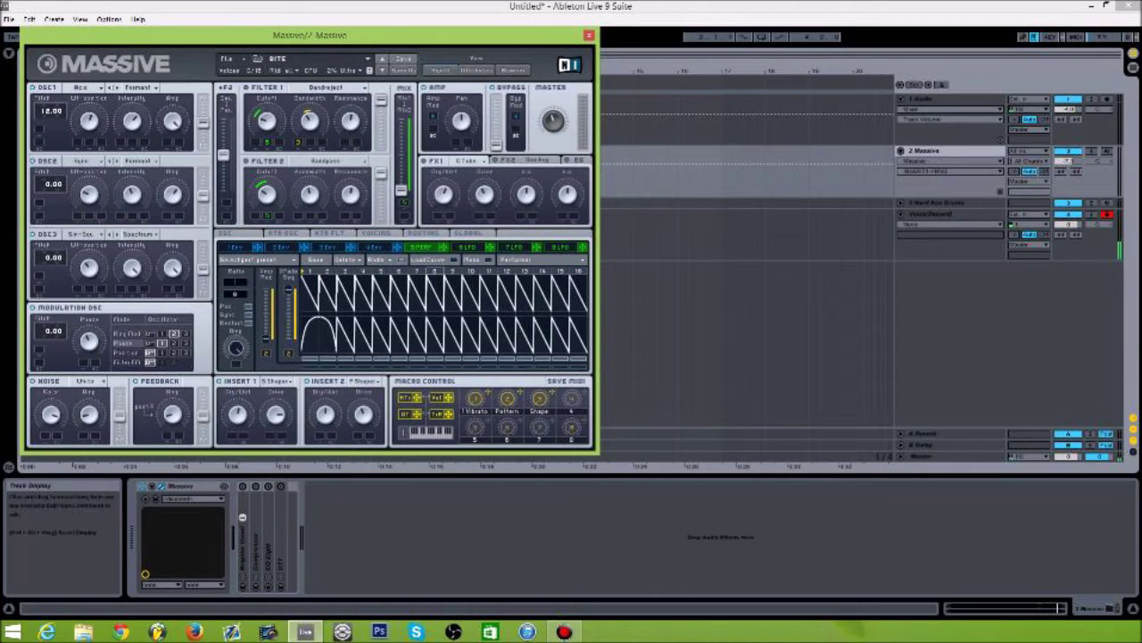
left_click(365, 413)
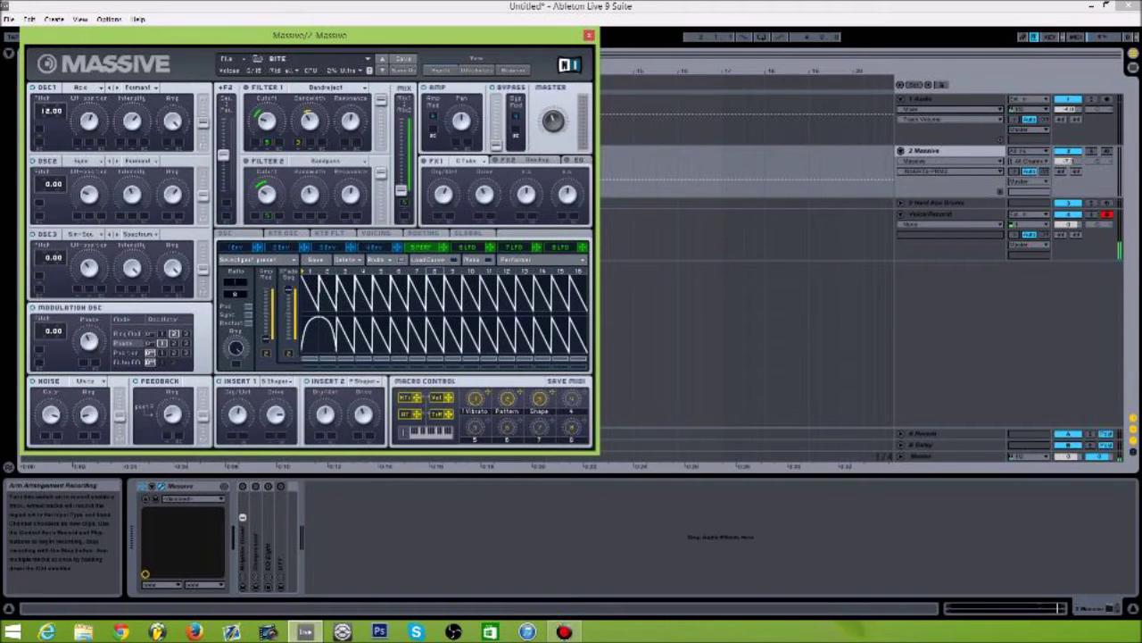
Audition the patch with the 2 Massive track armed, re-arm the voice recording track, and show Massive again.
left_click(1107, 151)
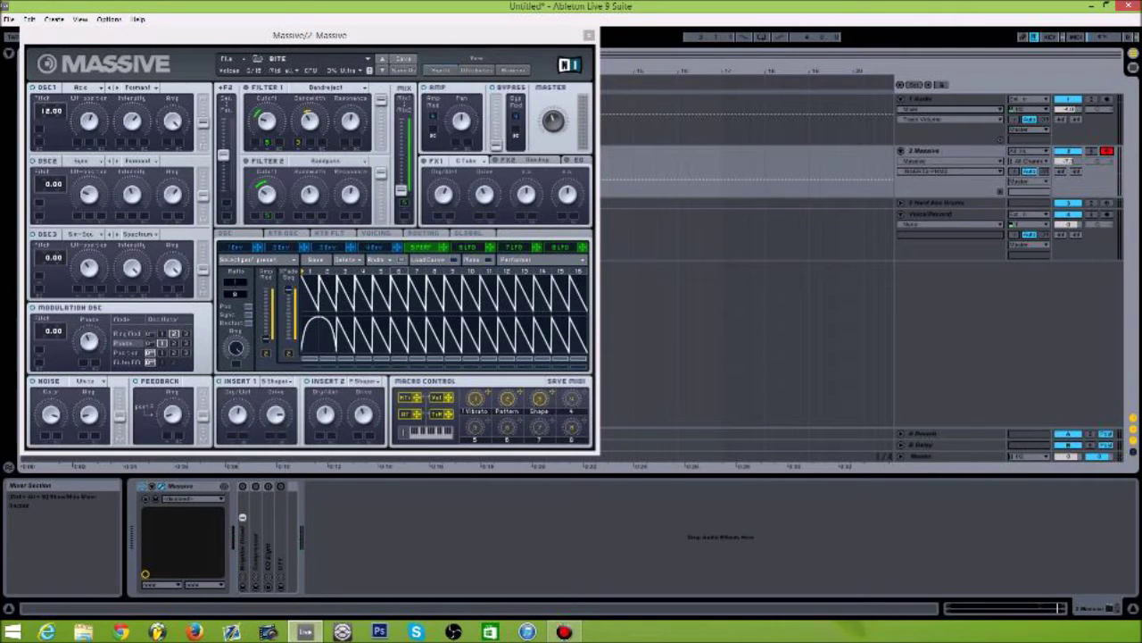
left_click(1106, 214)
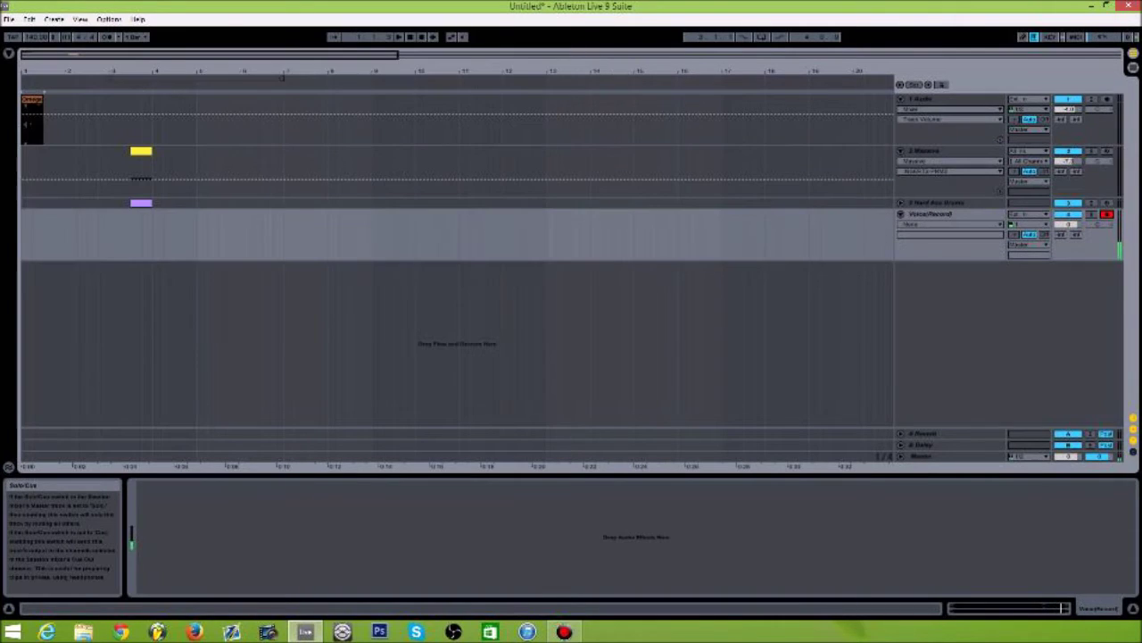
left_click(948, 151)
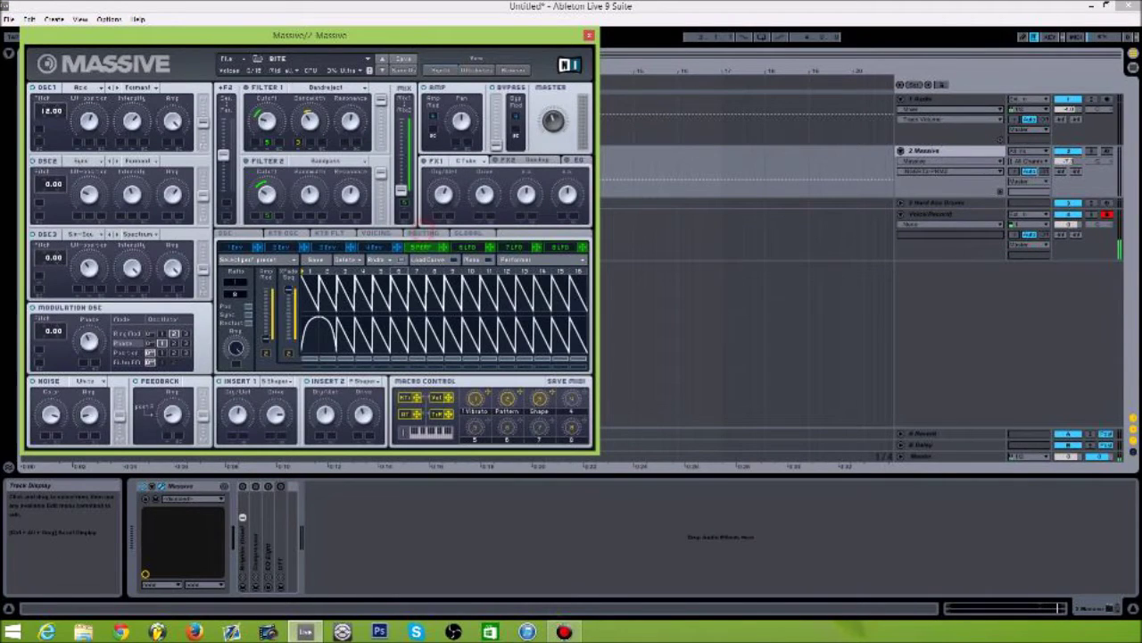
Examine the patch's routing page, Filter 2 output level, filter mix fader and voicing settings.
left_click(423, 233)
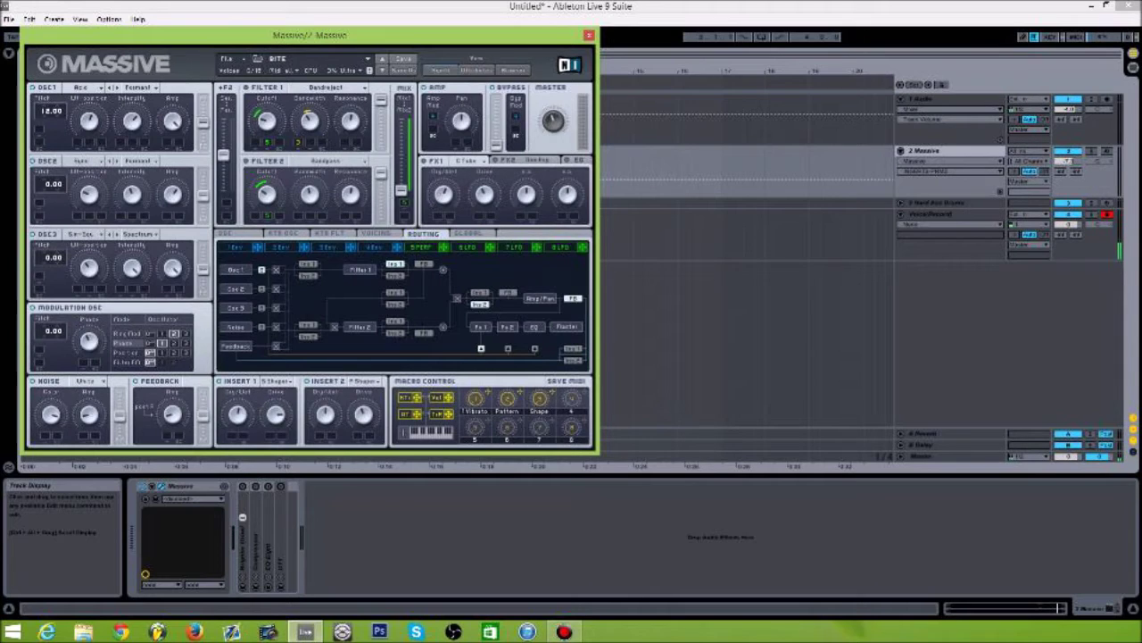
left_click(382, 175)
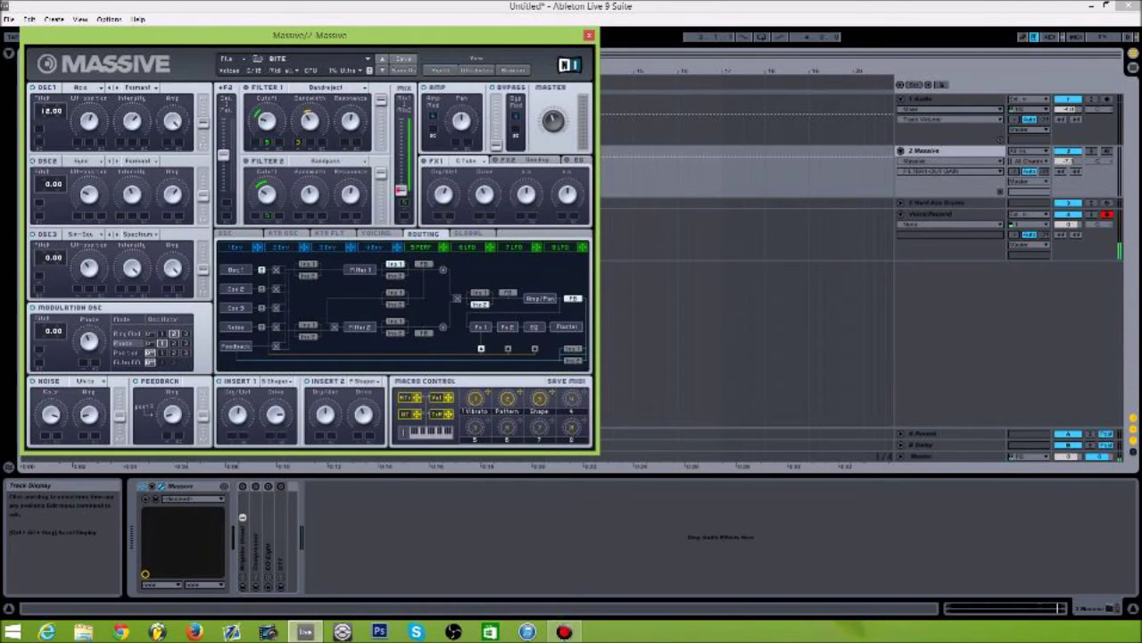
left_click(404, 193)
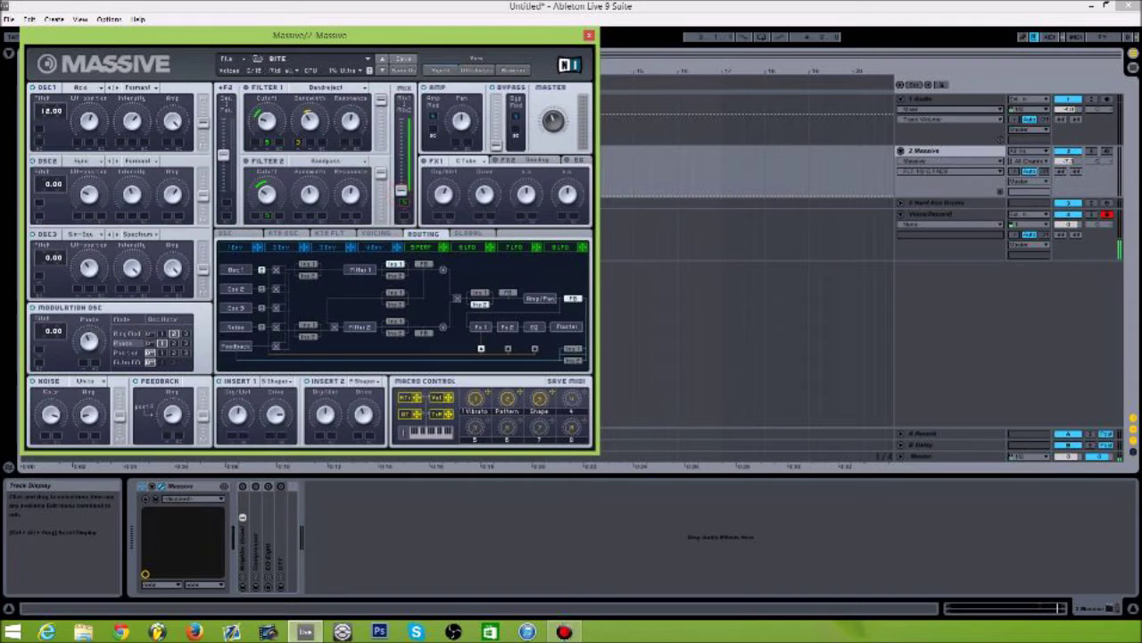
left_click(376, 233)
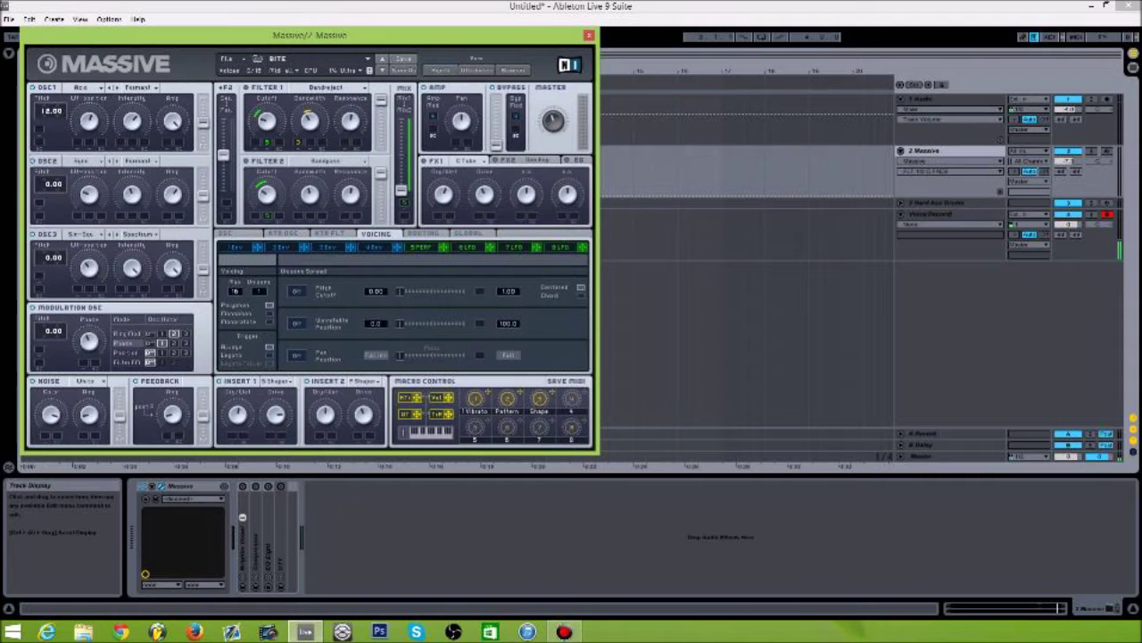
Examine envelopes 1 to 4, performer 5 and its loadable curves, LFO 6, and Filter 1's cutoff modulation slot.
left_click(368, 246)
left_click(327, 246)
left_click(282, 246)
left_click(236, 246)
left_click(419, 247)
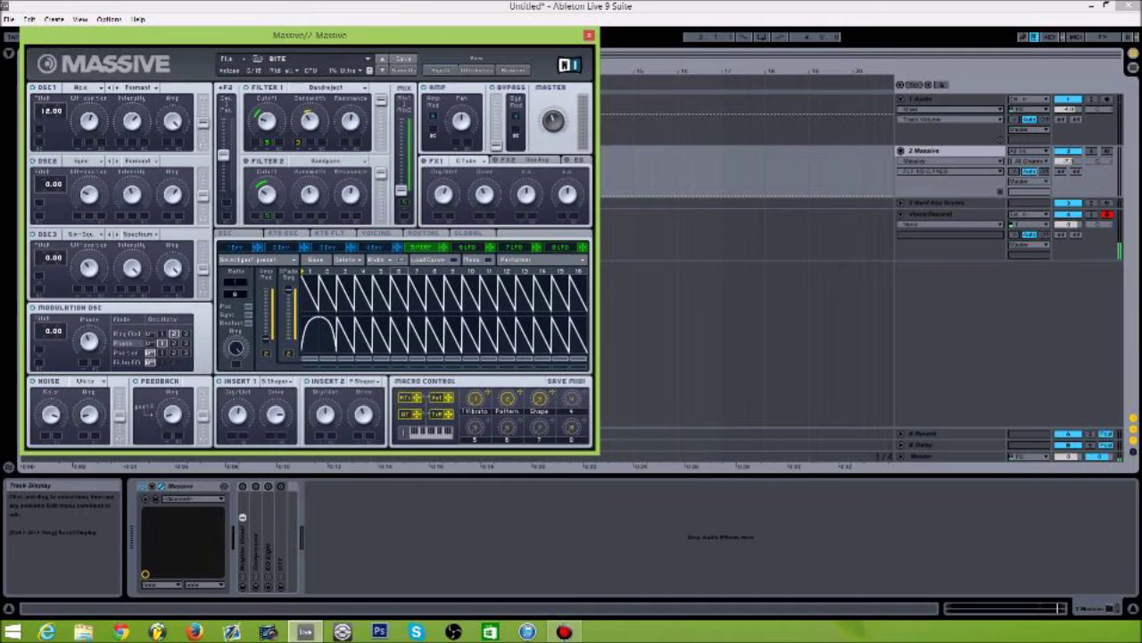
left_click(441, 259)
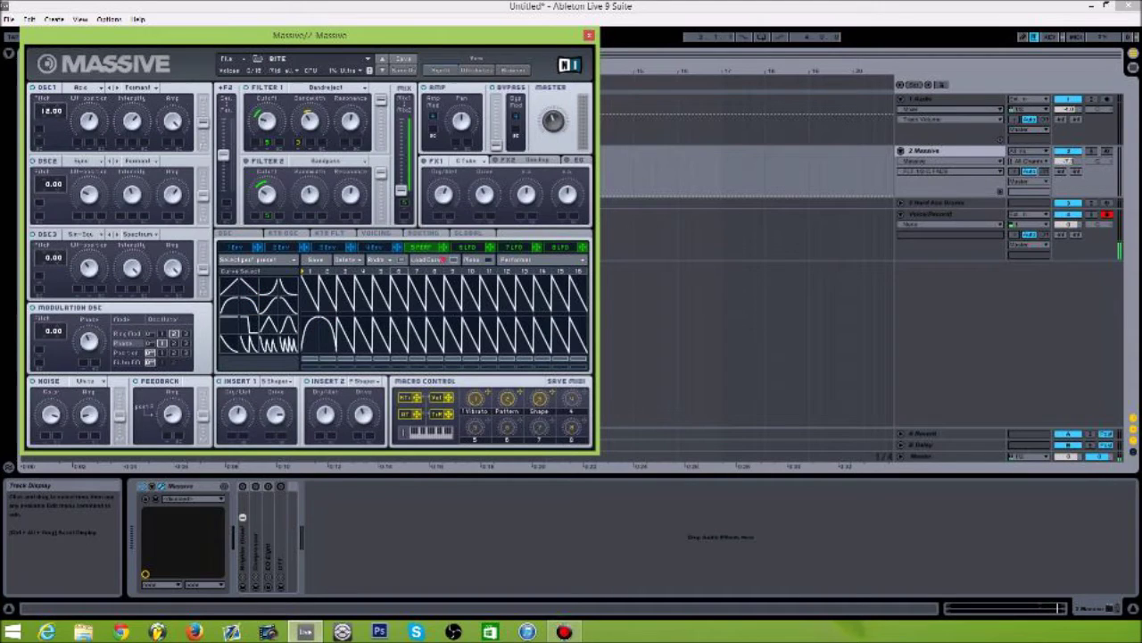
left_click(443, 260)
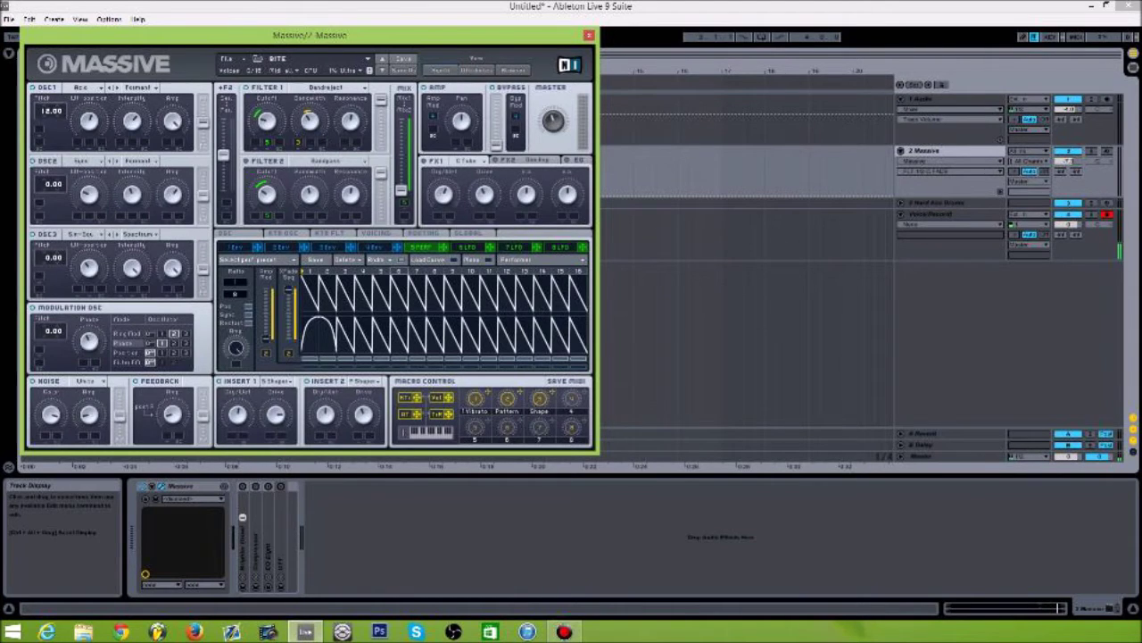
left_click(466, 248)
left_click(419, 246)
left_click(266, 142)
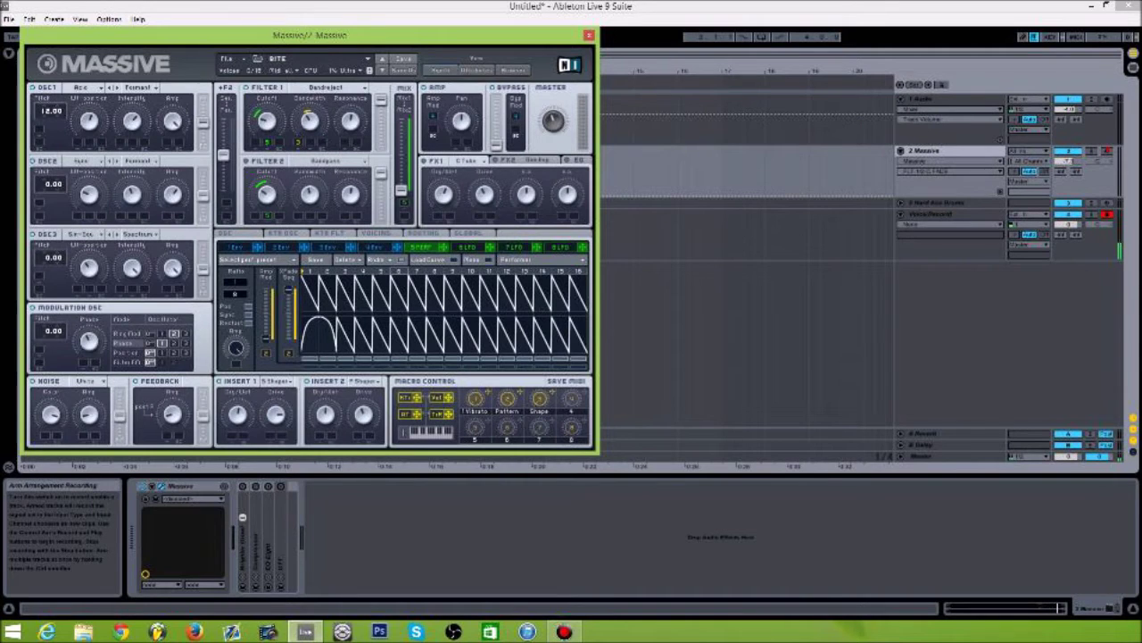
Listen to the patch with the 2 Massive track armed, re-arm the voice recording track, and bring Massive back into focus.
left_click(1107, 214)
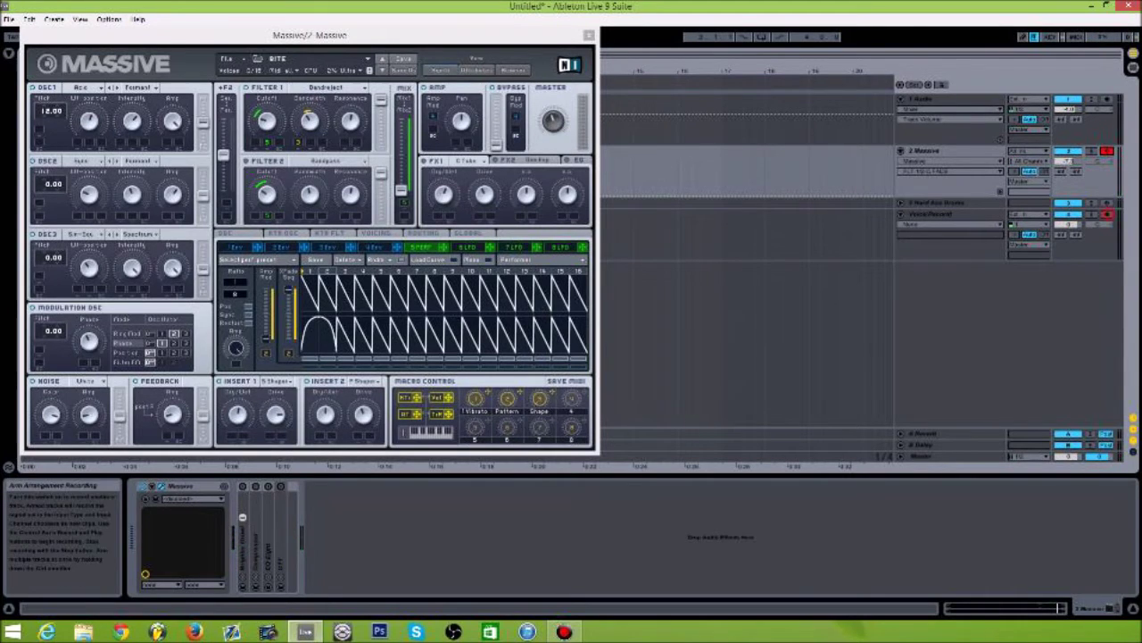
left_click(1106, 214)
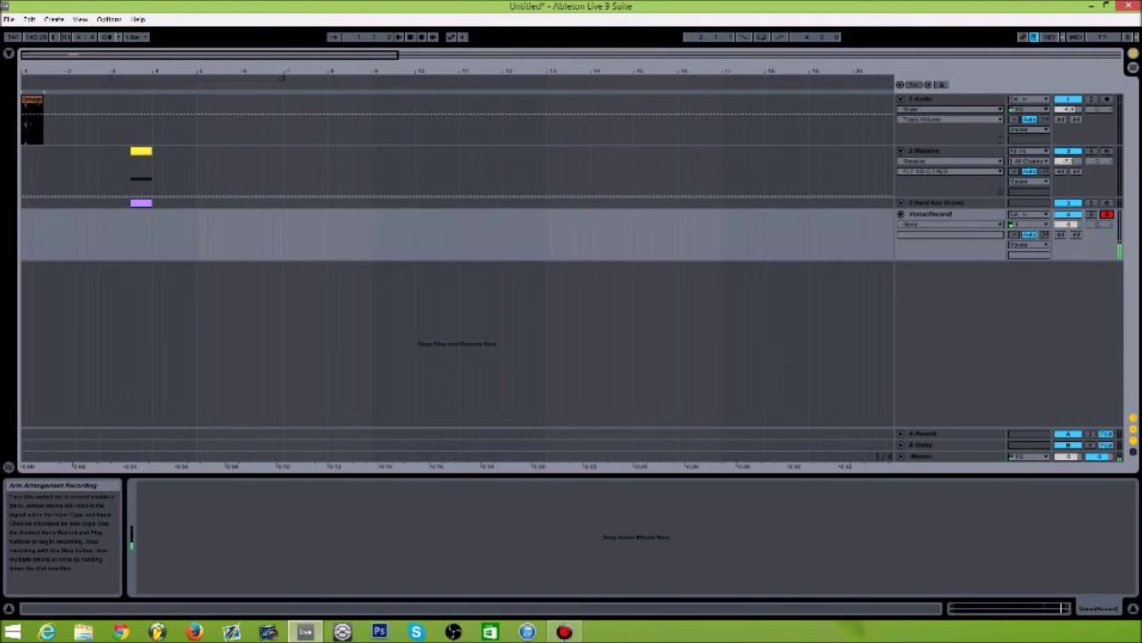
double_click(958, 152)
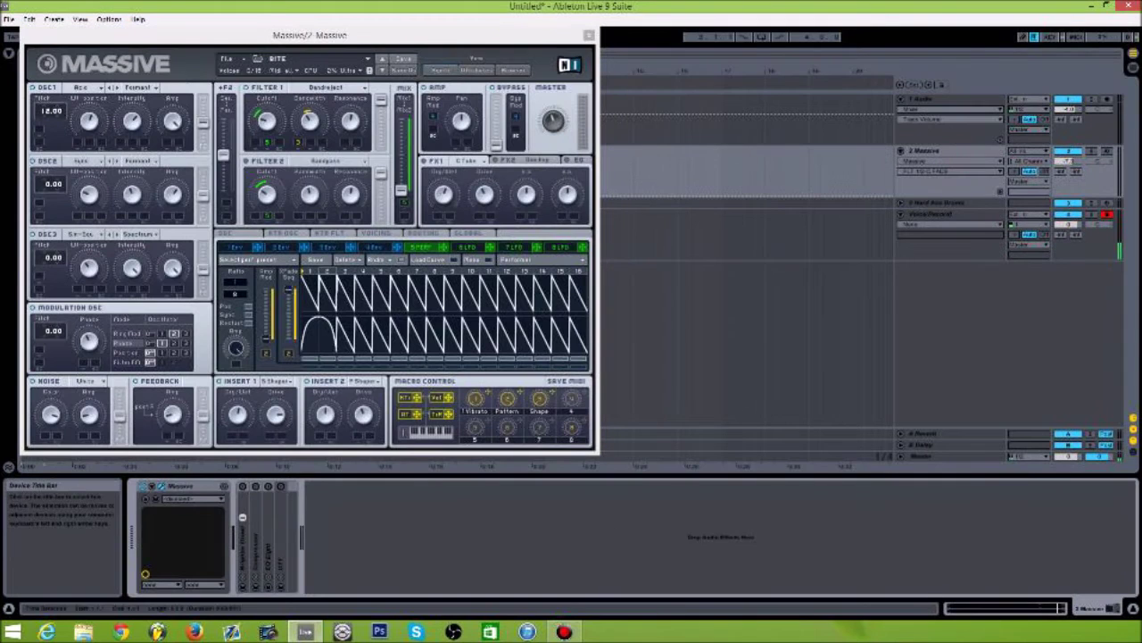
left_click(457, 38)
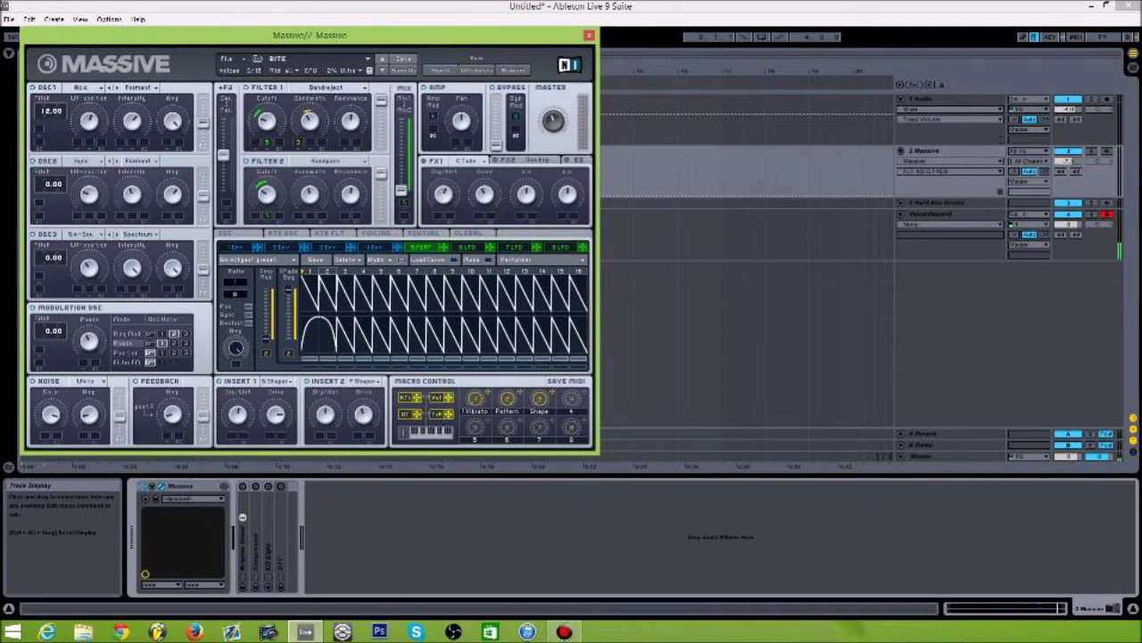
Examine Filter 2's cutoff modulation slot, the LFO 6 settings and the performer 5 pattern.
left_click_drag(266, 216, 266, 234)
left_click(466, 247)
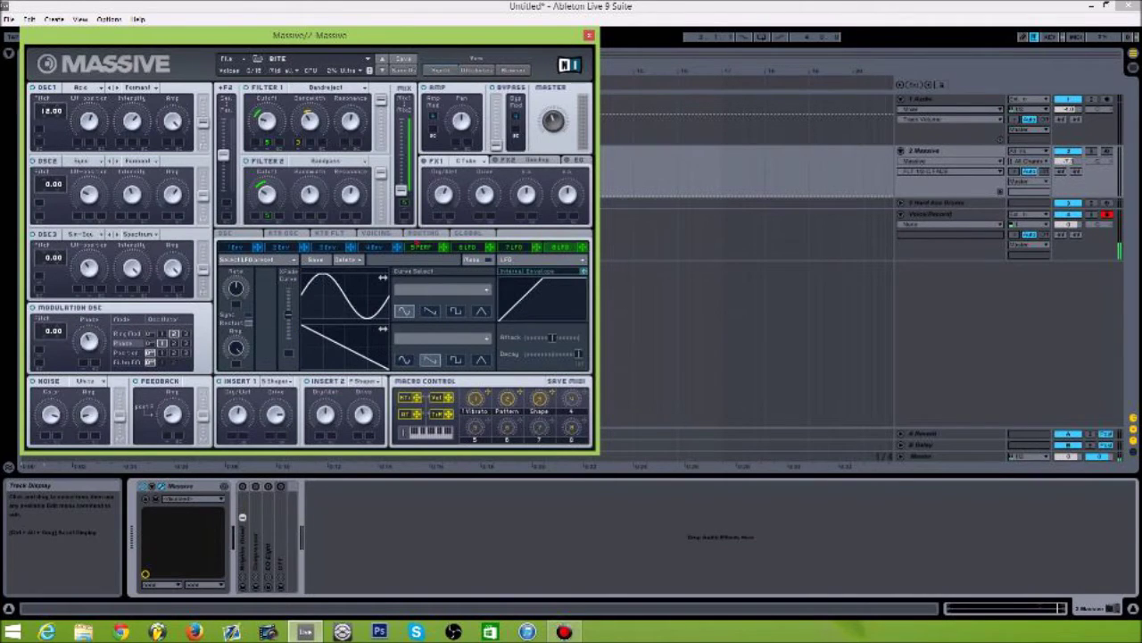
left_click(420, 246)
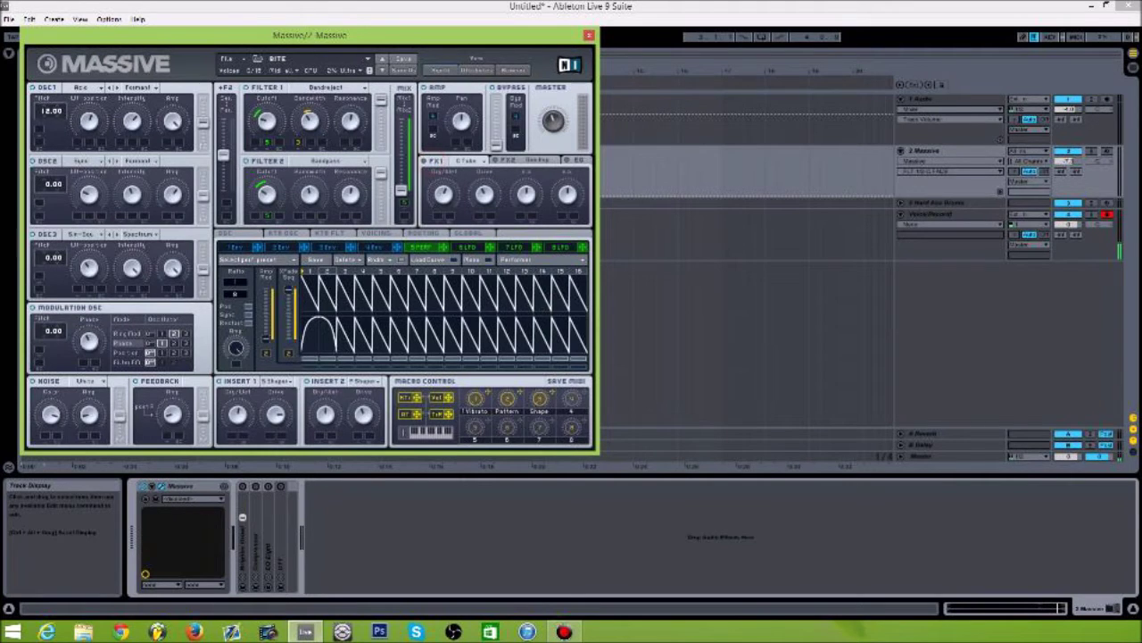
Examine the FX1 effect types with its dry/wet and drive settings, and open the FX2 page.
left_click(459, 162)
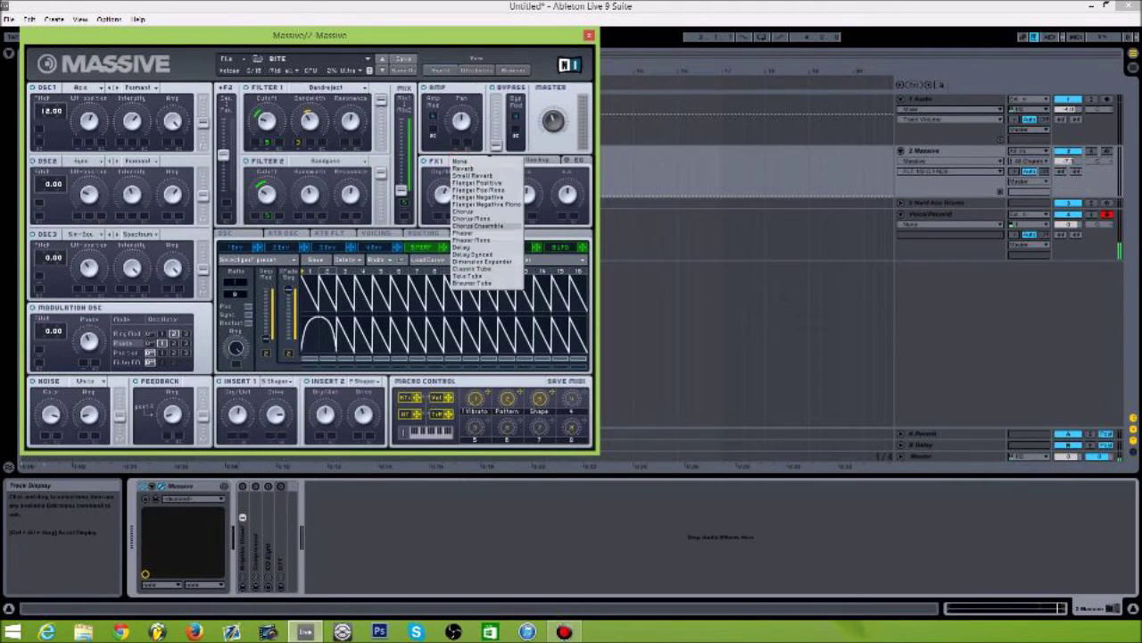
left_click(441, 146)
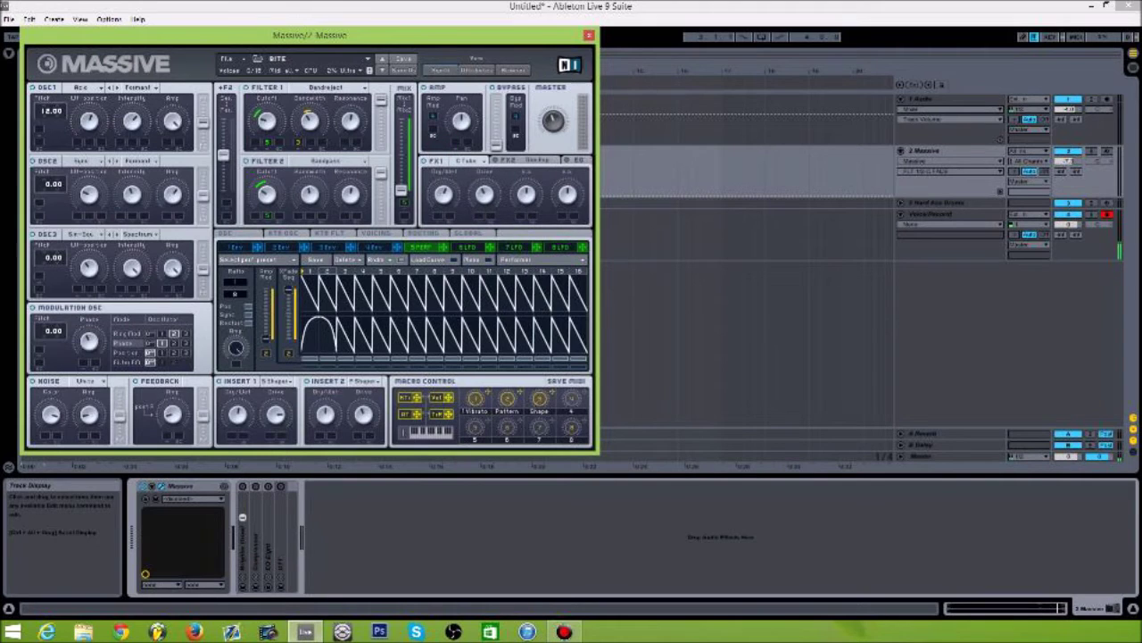
left_click(444, 193)
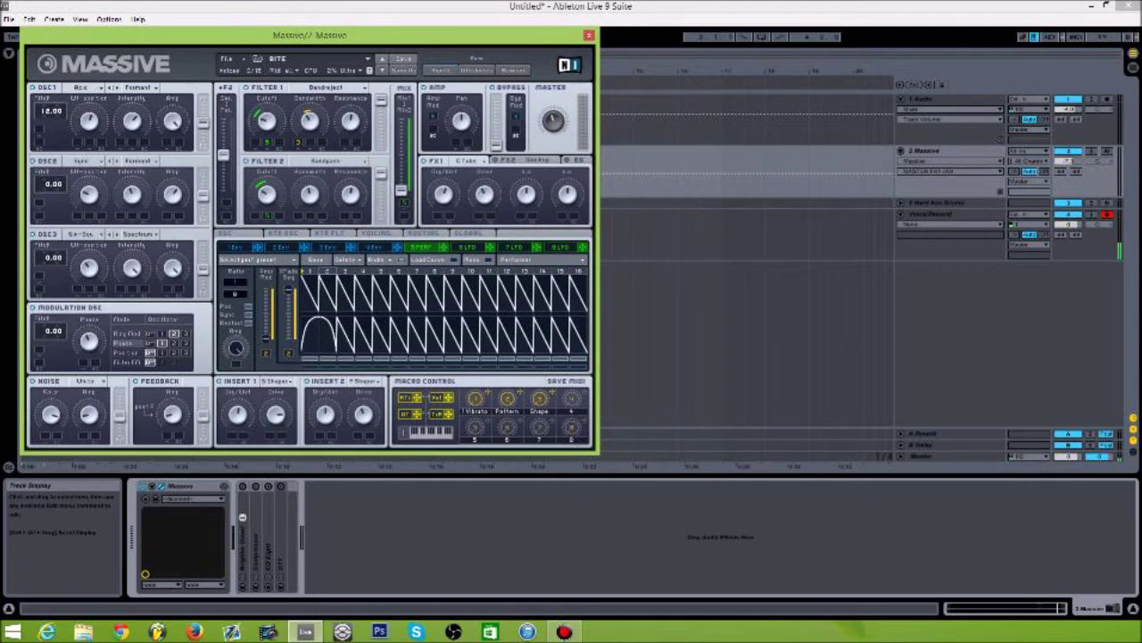
left_click(483, 193)
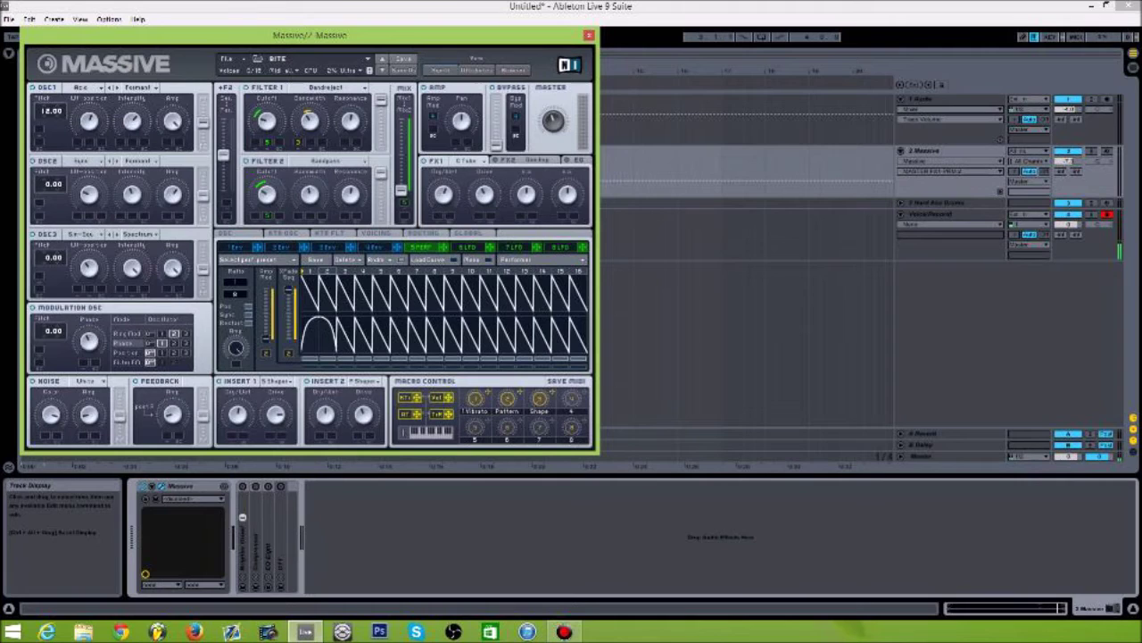
left_click(506, 159)
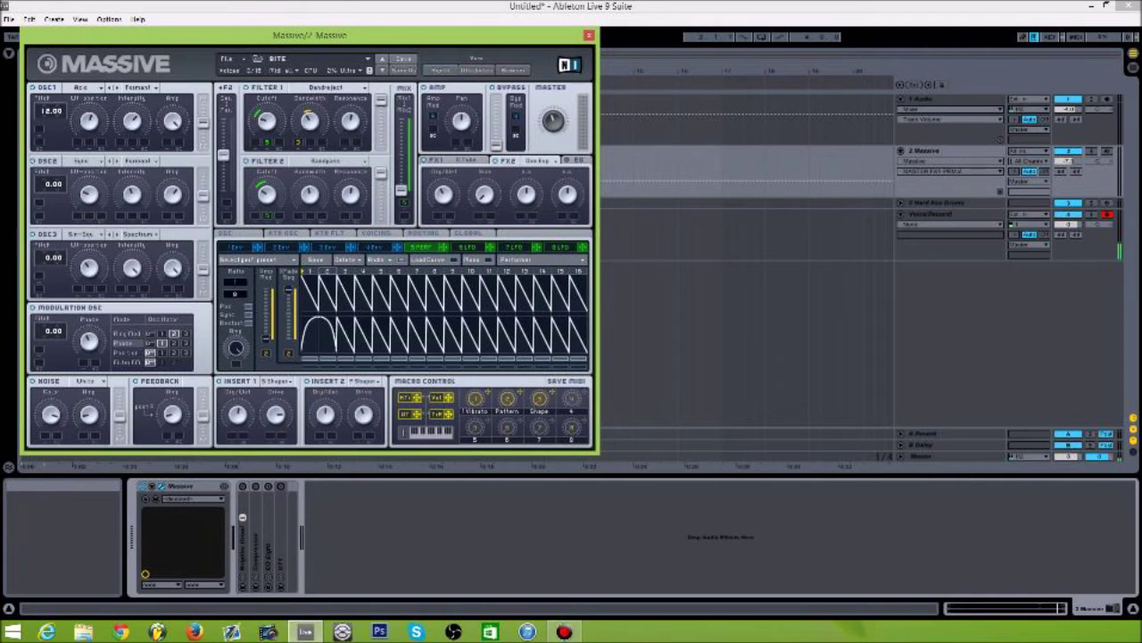
Arm the 2 Massive track briefly, re-arm the voice recording track, and bring Massive back into view.
left_click(1106, 151)
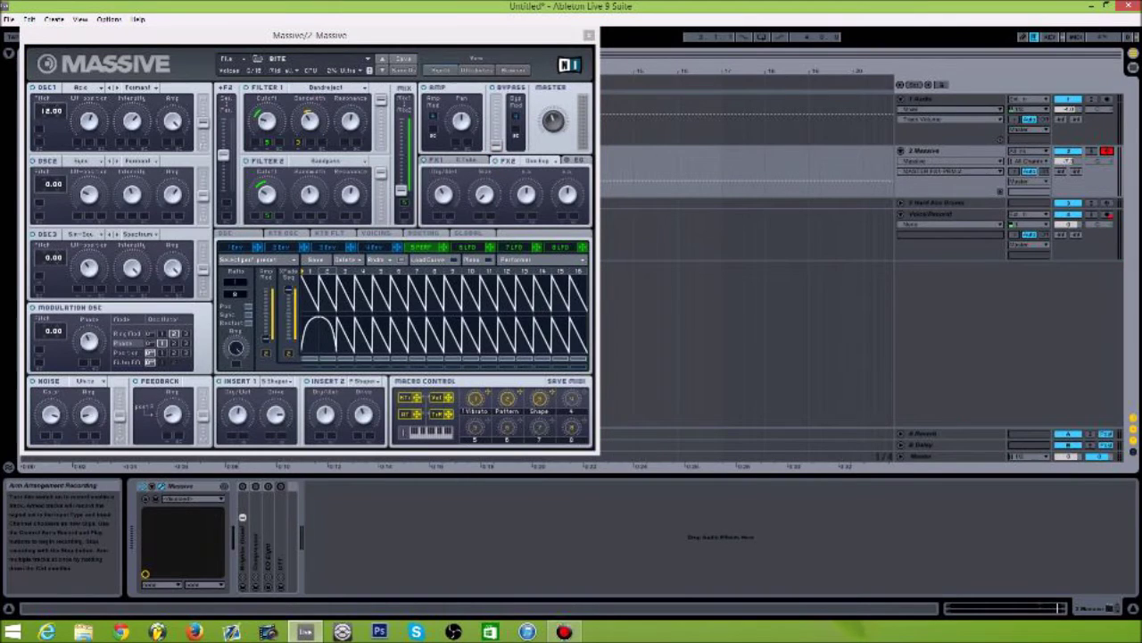
left_click(1107, 214)
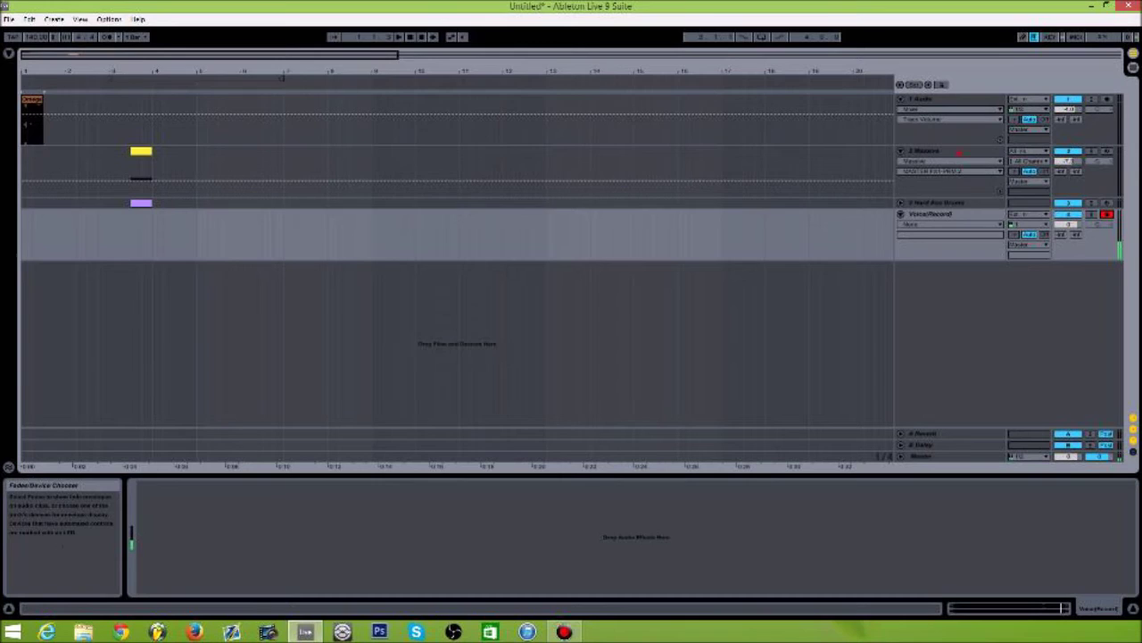
left_click(947, 151)
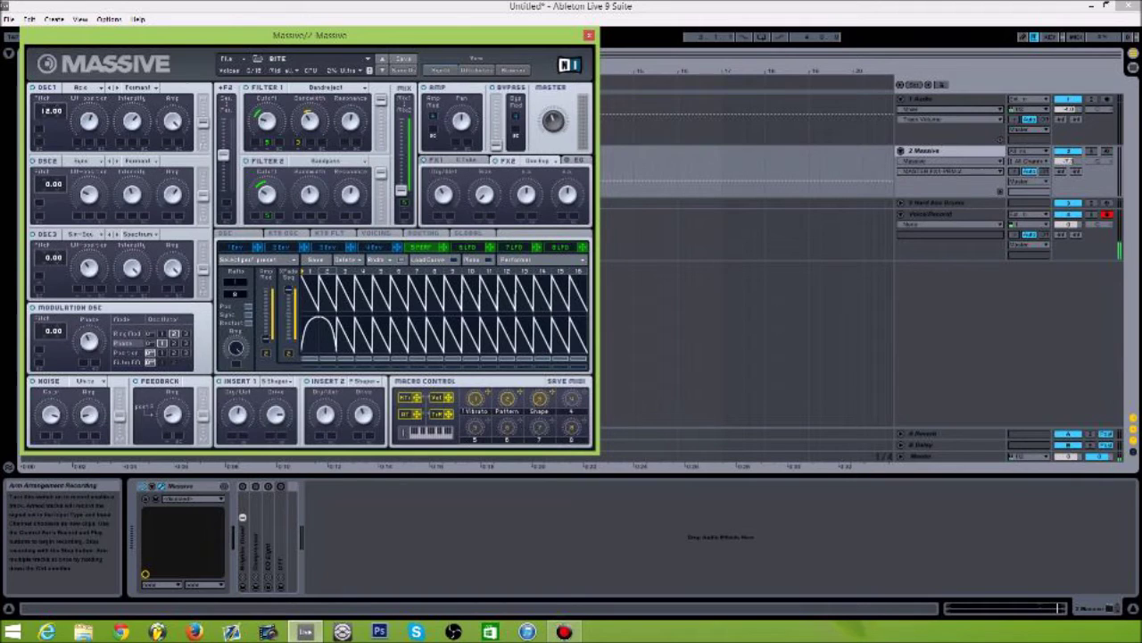
Arm 2 Massive and play the patch to try its macro controls, re-arm the voice recording track, and reselect 2 Massive.
left_click(1108, 151)
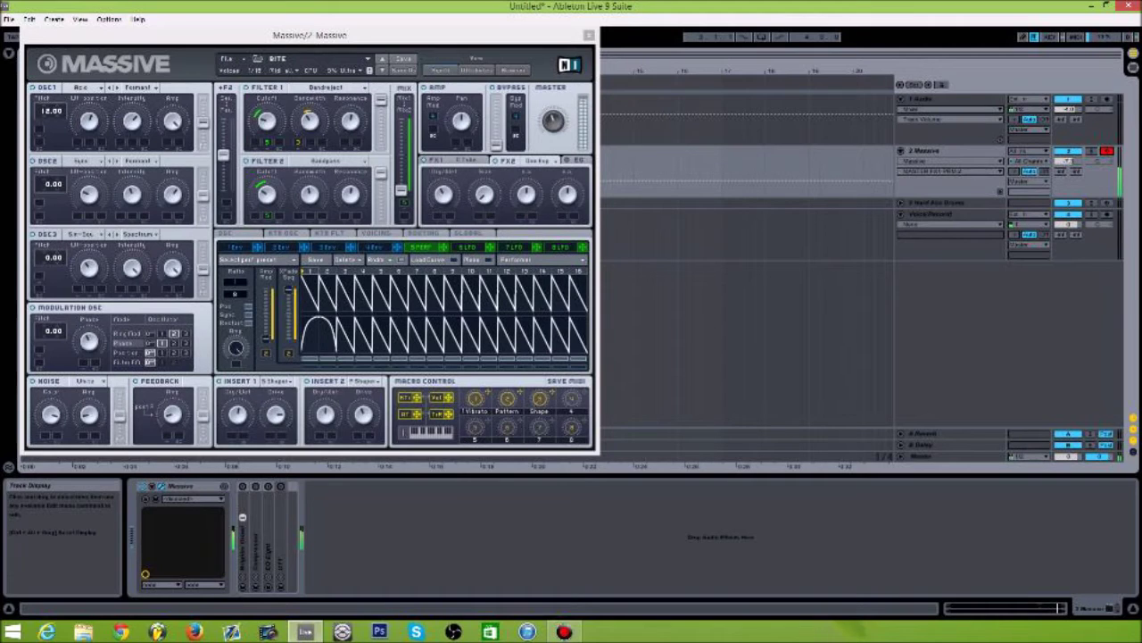
left_click(508, 398)
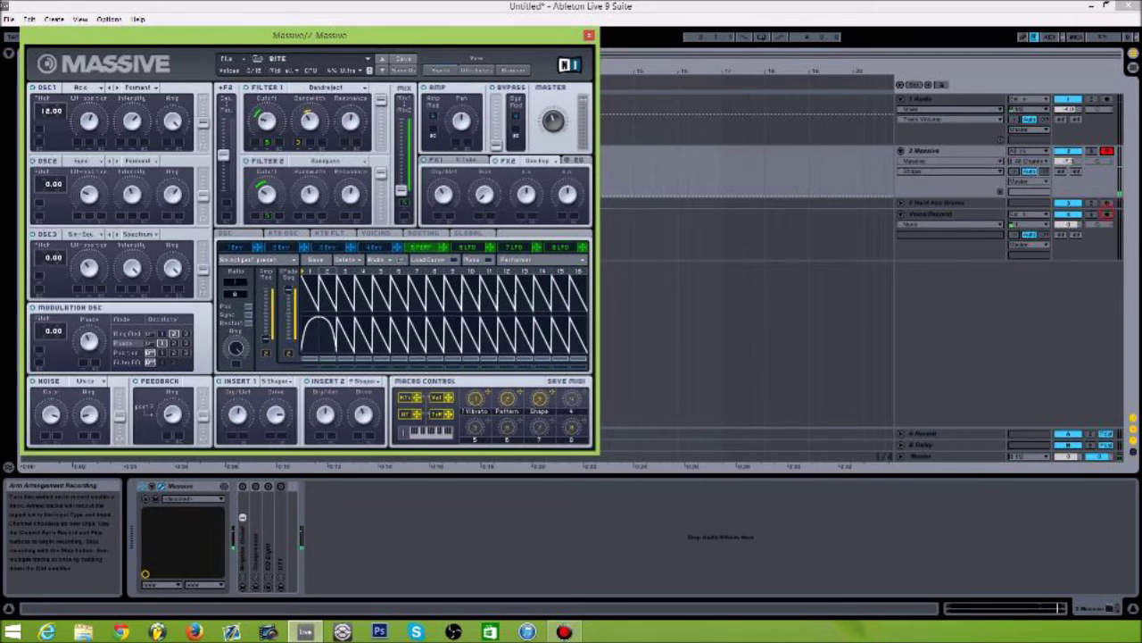
left_click(1106, 214)
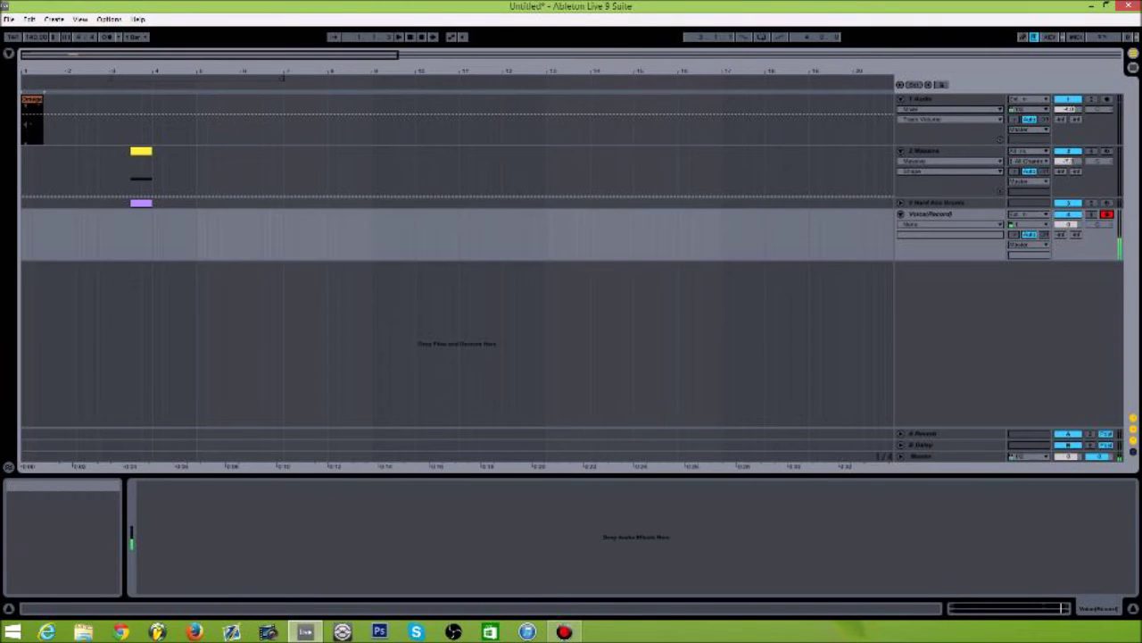
left_click(977, 151)
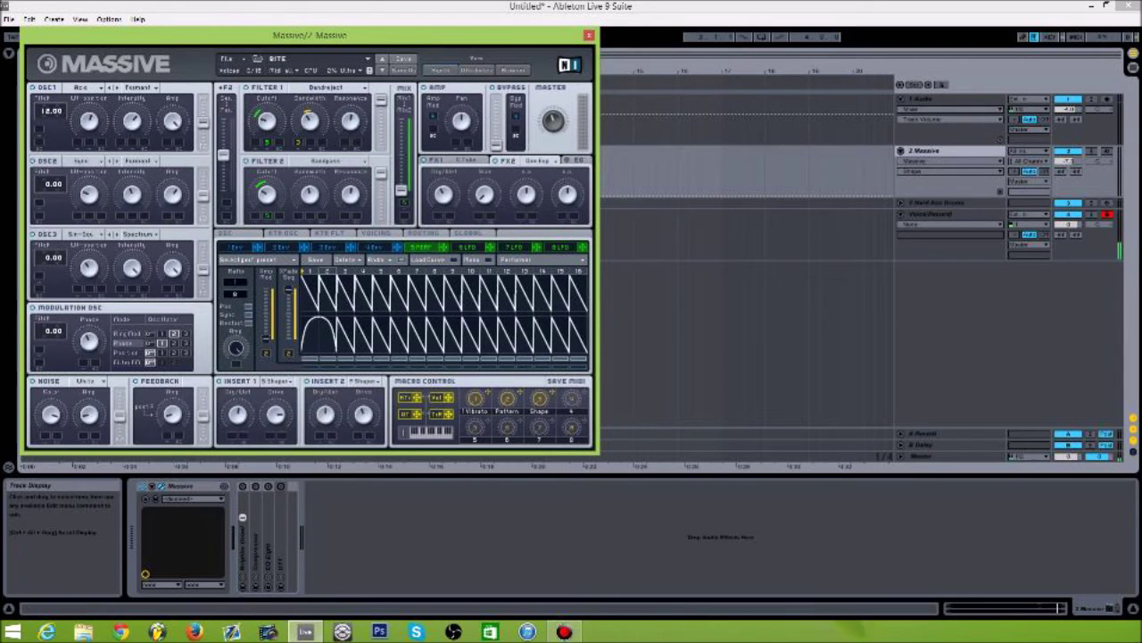
Open Massive's EQ page and listen to the patch with 2 Massive armed, returning to voice recording and the synth window.
left_click(578, 161)
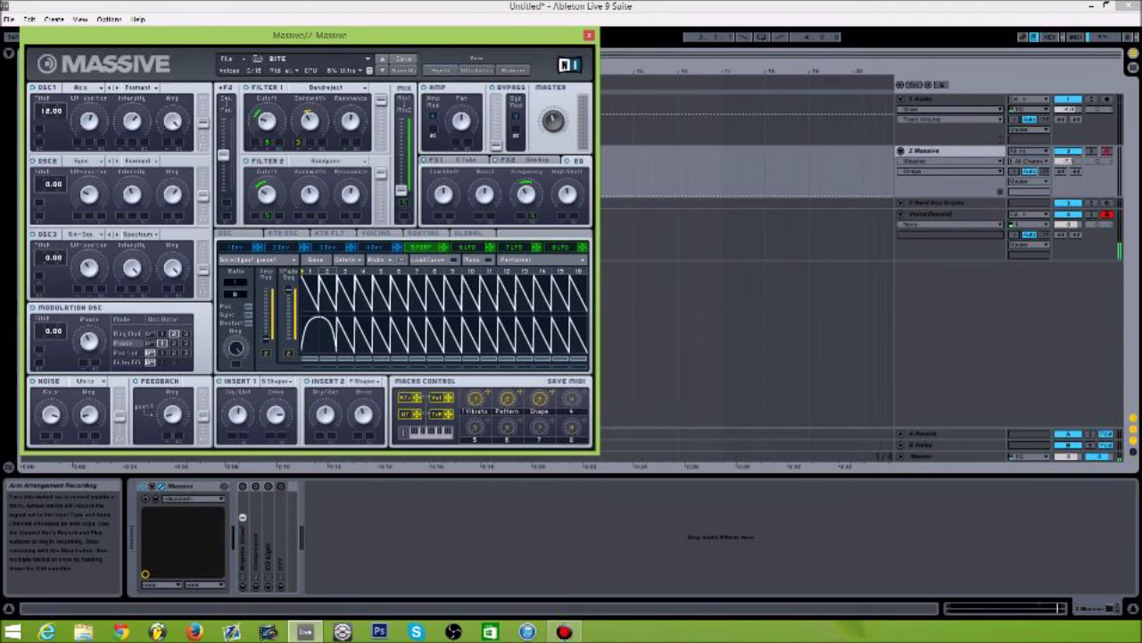
left_click(1107, 151)
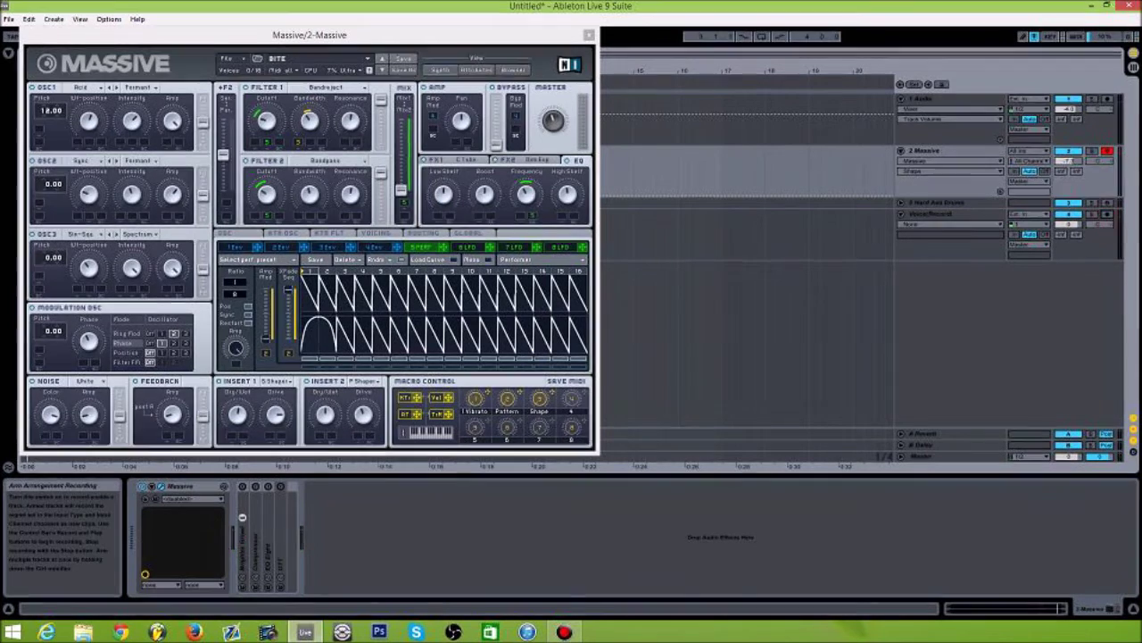
left_click(1107, 215)
left_click(969, 149)
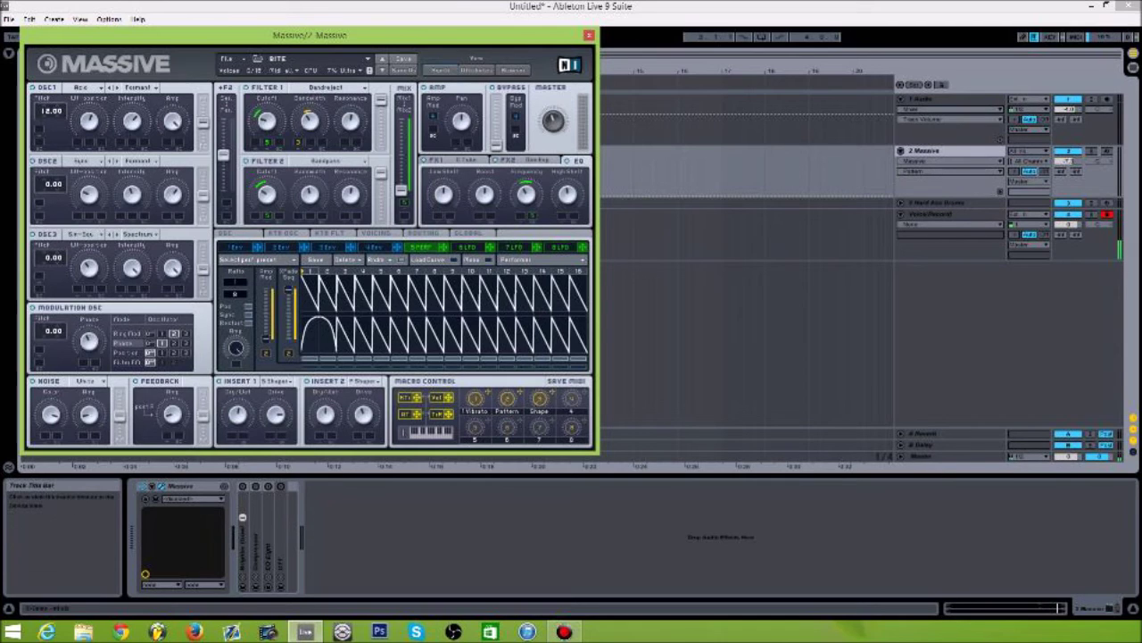
Play the patch again with 2 Massive armed and Massive in focus, and switch arming back to the voice recording track.
left_click(1107, 151)
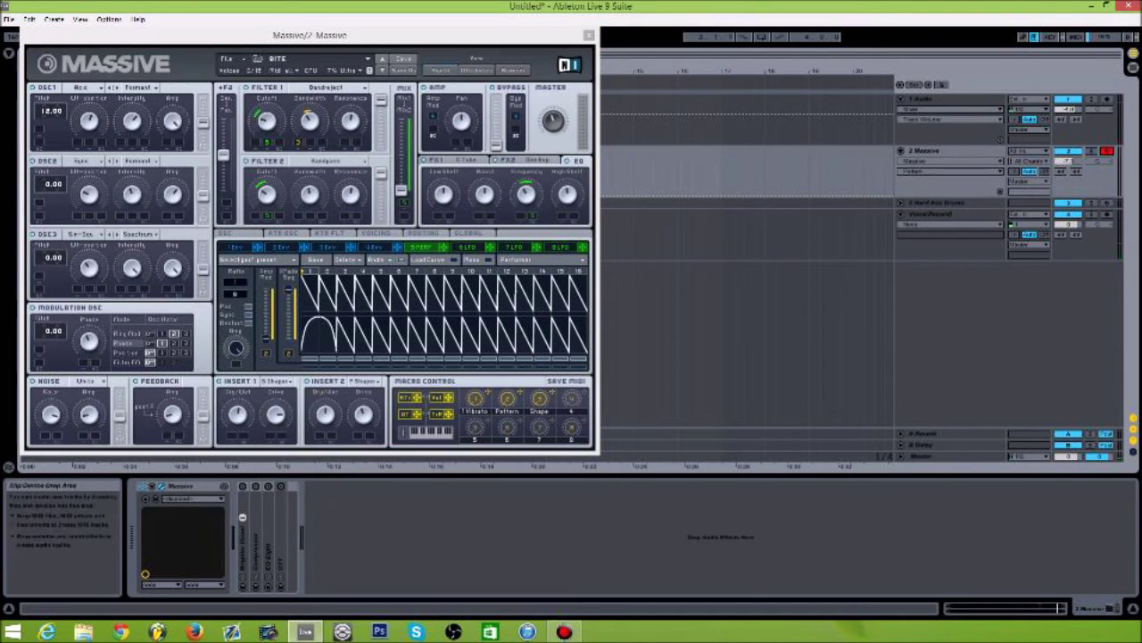
left_click(482, 39)
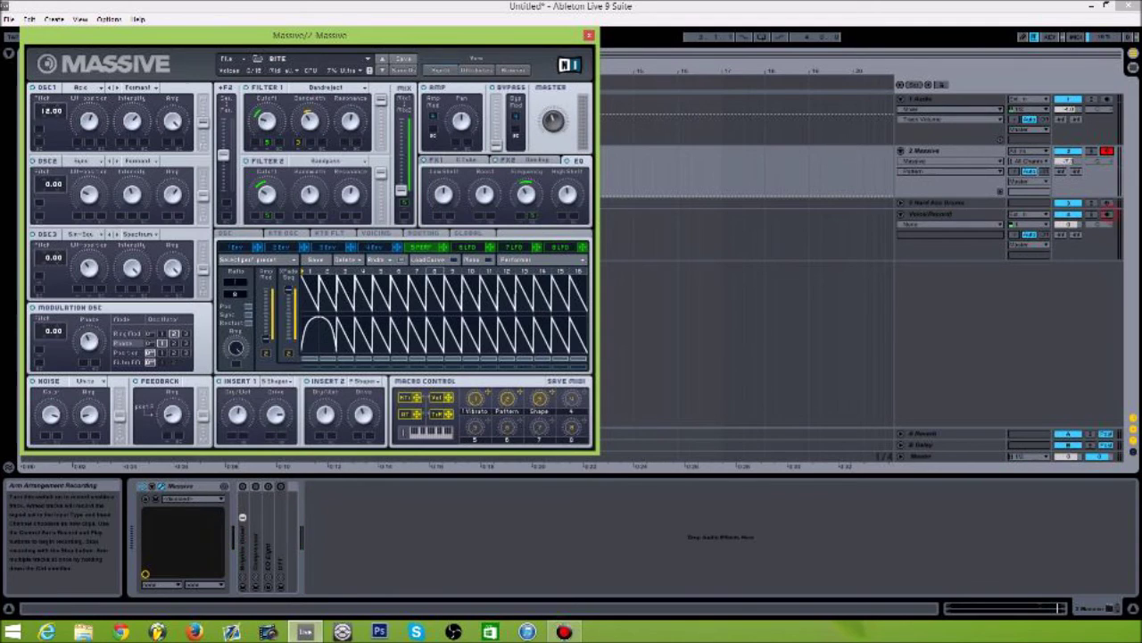
left_click(1107, 214)
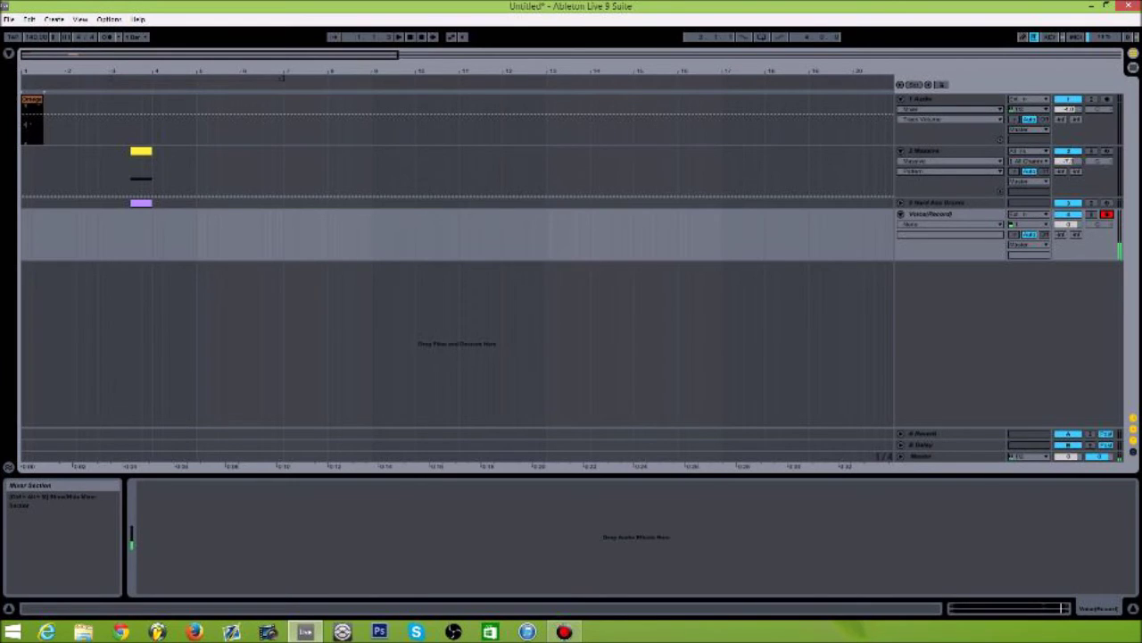
left_click(991, 150)
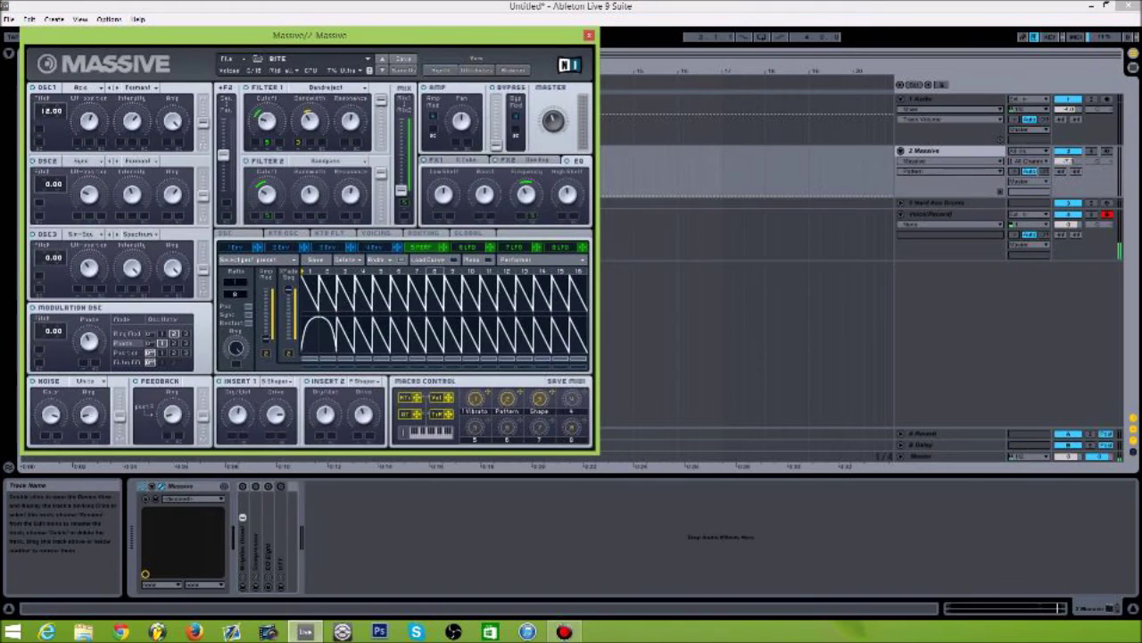
Close the Massive window and check the effect rack's macro controls on the 2 Massive track.
left_click(589, 35)
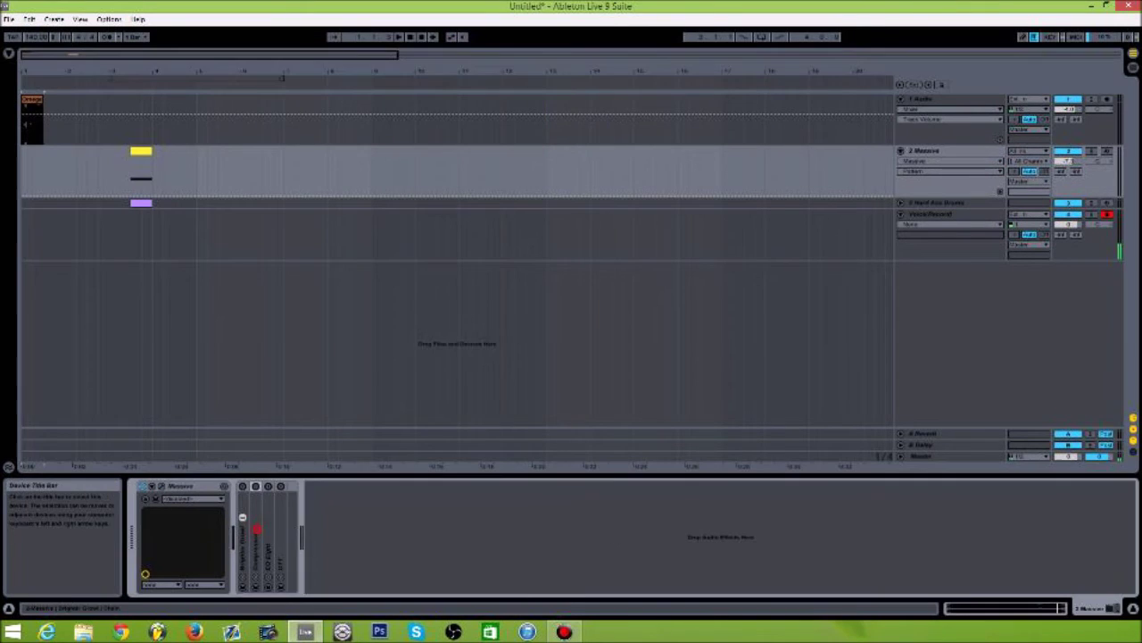
double_click(256, 528)
double_click(344, 484)
left_click(242, 497)
left_click(242, 497)
left_click(242, 497)
left_click(242, 497)
left_click(242, 498)
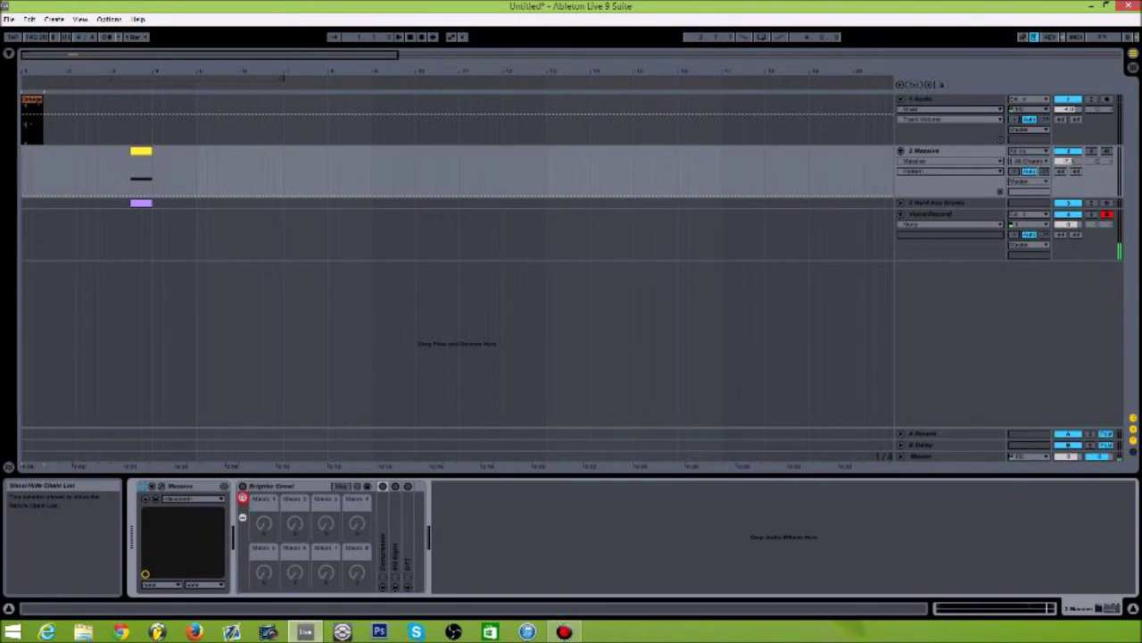
left_click(242, 497)
double_click(241, 537)
double_click(241, 538)
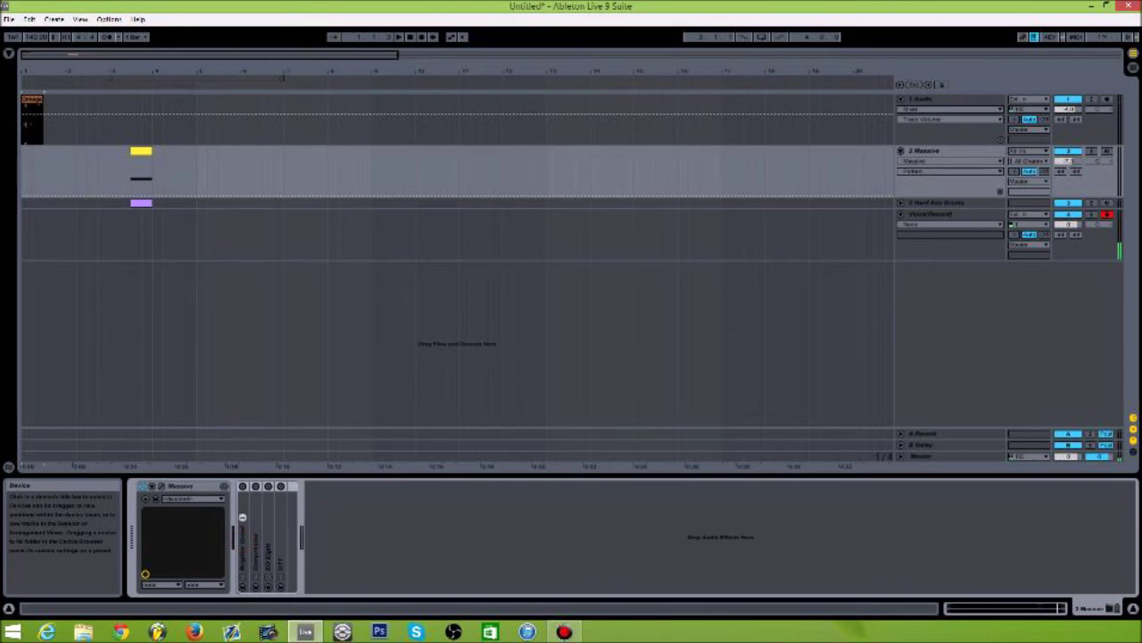
Unfold the Compressor, EQ Eight and OTT devices in the 2 Massive effect rack.
left_click(256, 538)
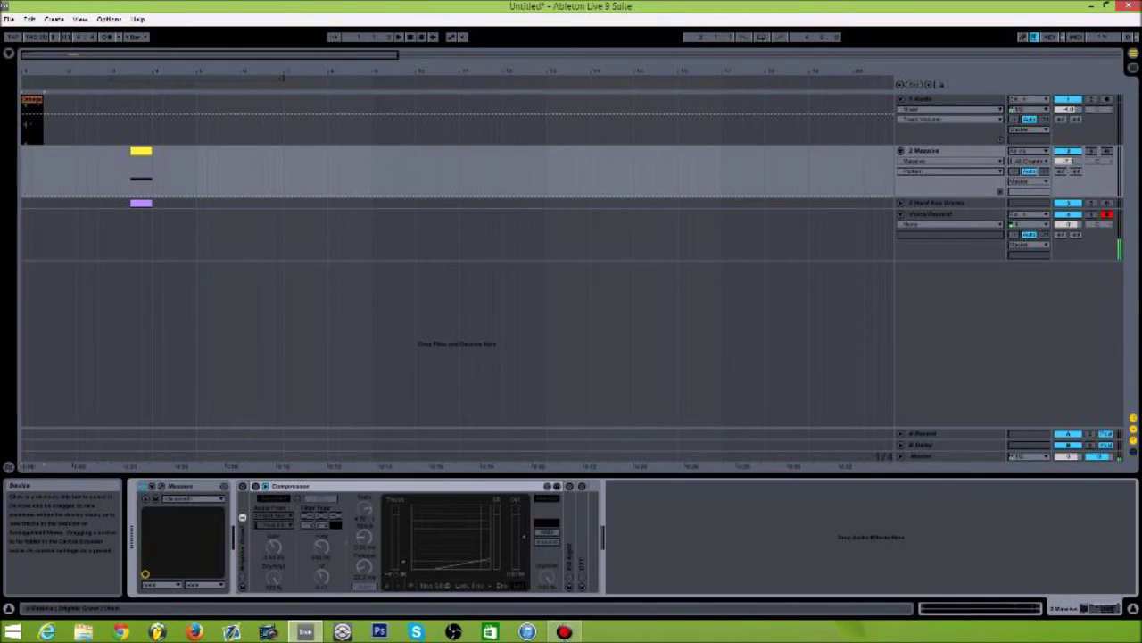
double_click(570, 530)
double_click(854, 519)
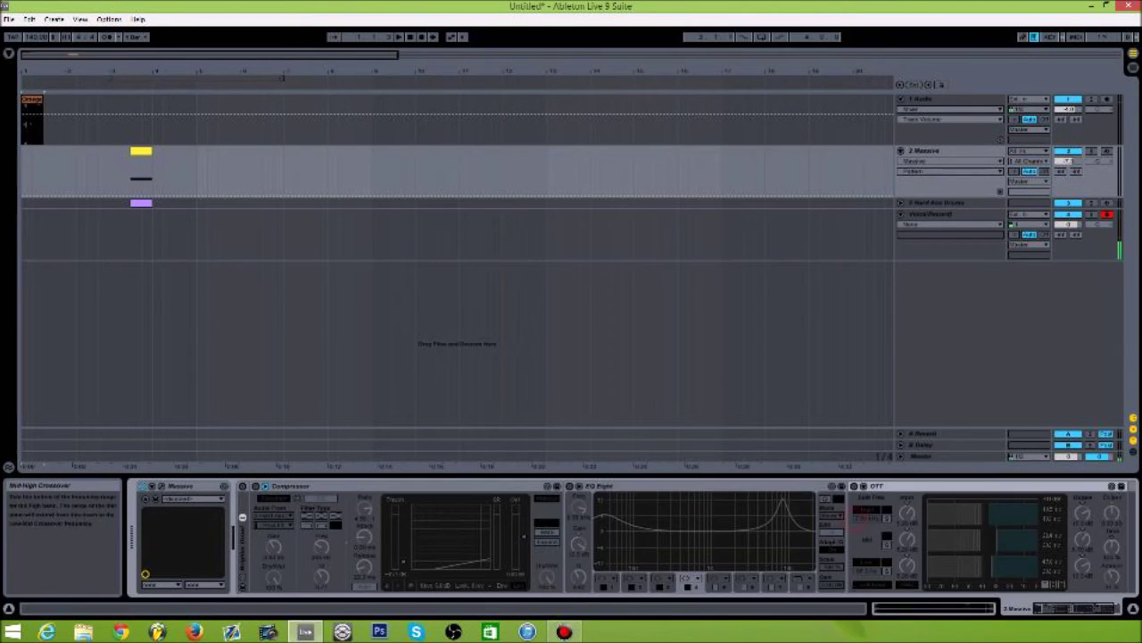
Collapse the Massive device and hide the info view so the whole effect chain fits on screen.
left_click(1078, 607)
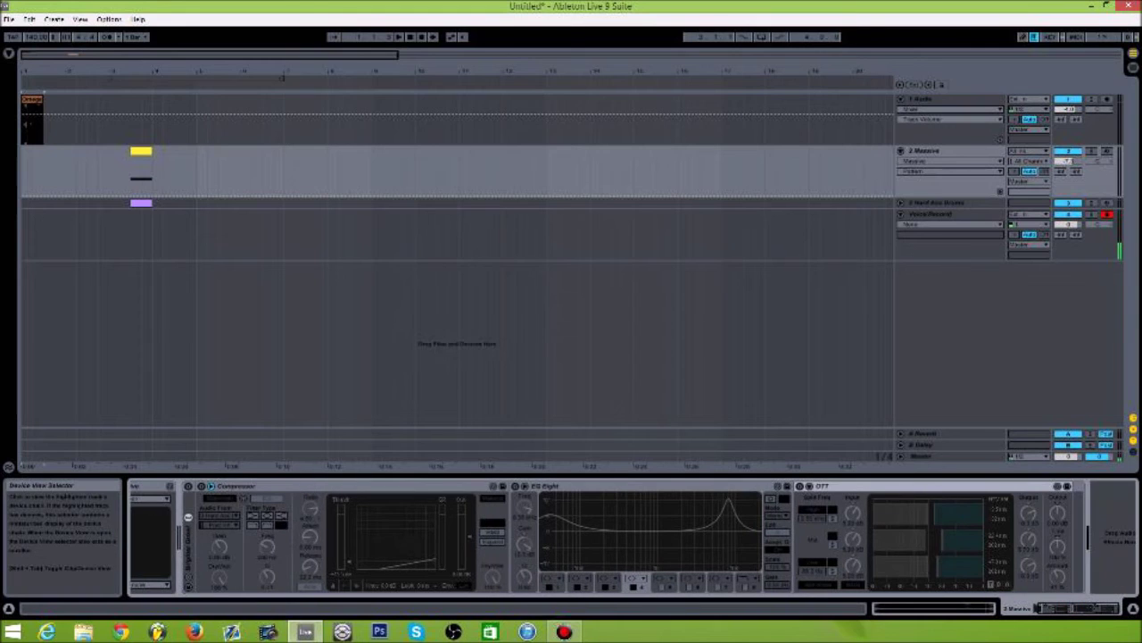
double_click(141, 484)
left_click(1063, 605)
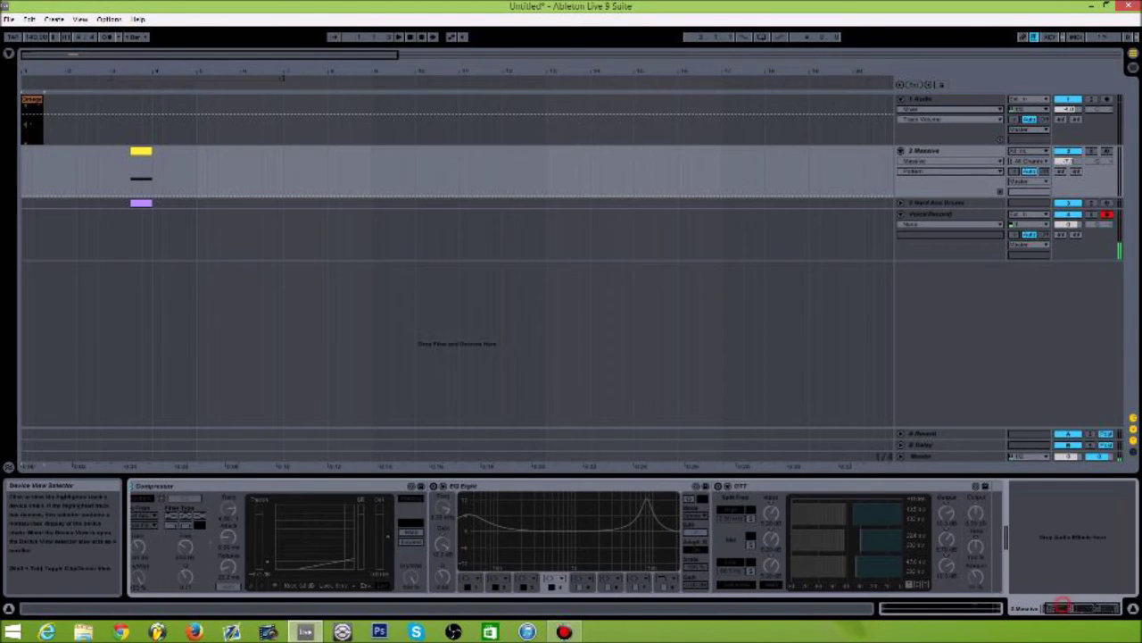
left_click(9, 608)
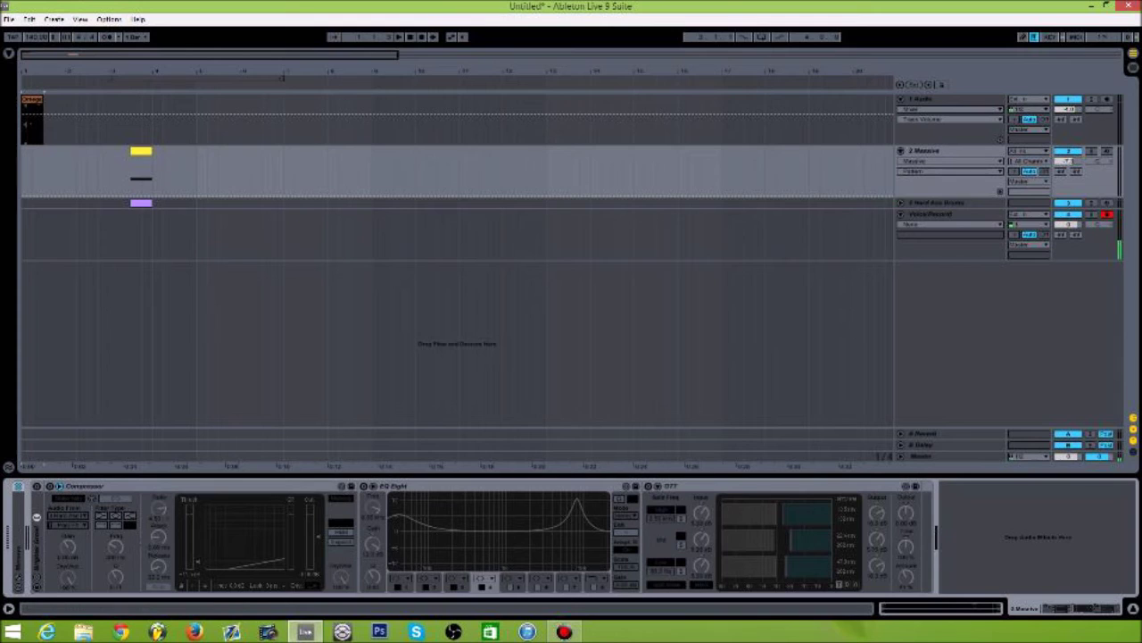
Examine the device chain of the Hard Ass Drums track and return to the 2 Massive track.
left_click(900, 202)
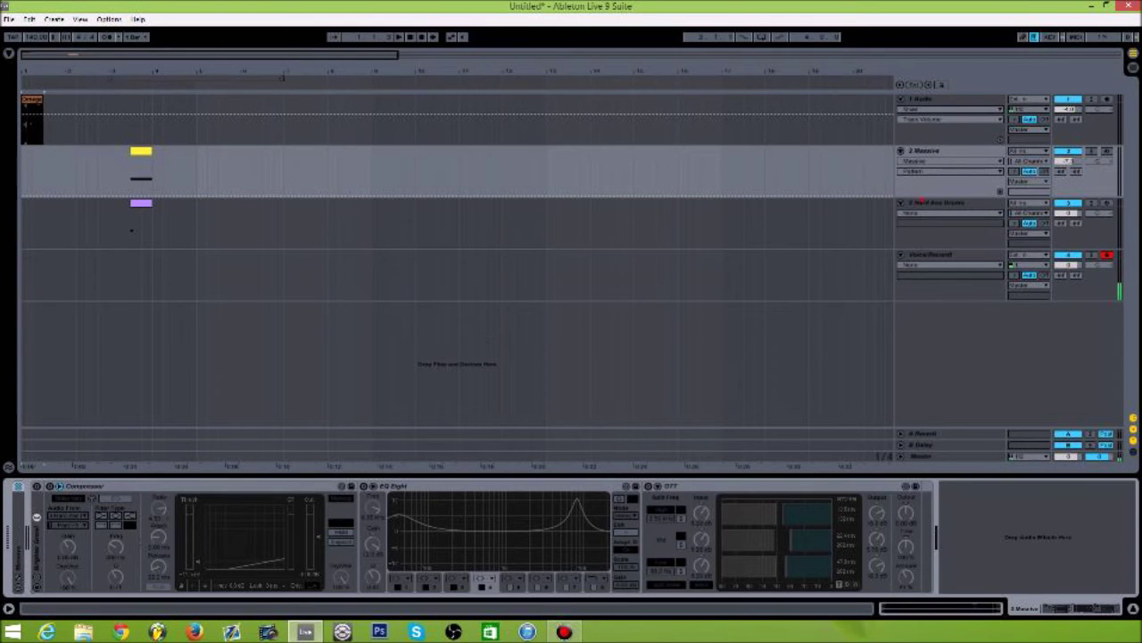
key("Down")
key("Left")
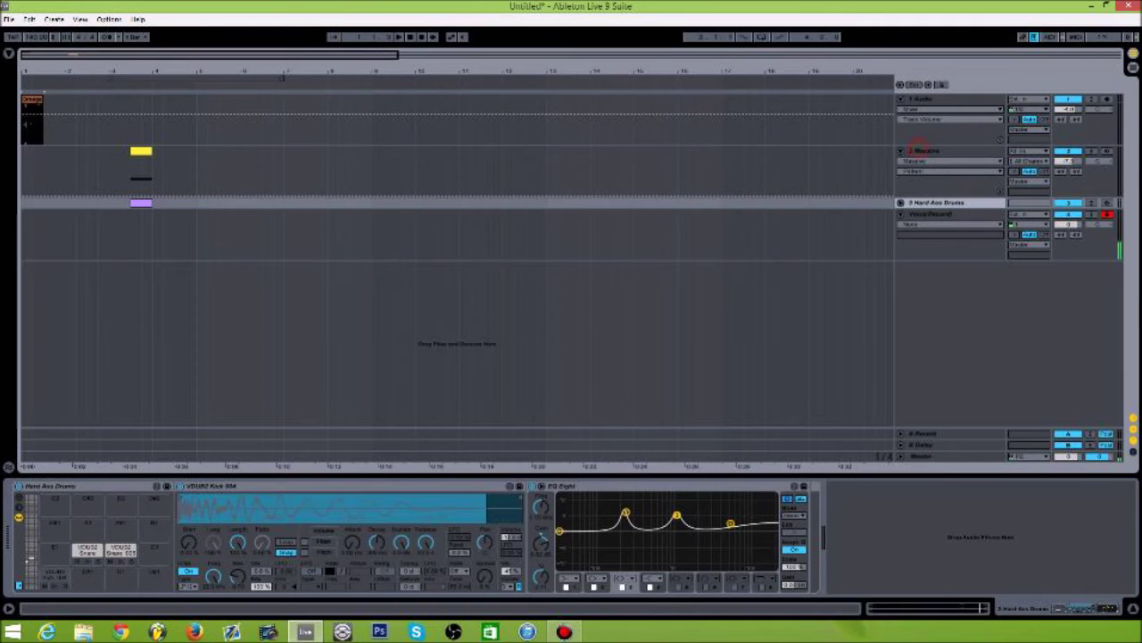
key("Up")
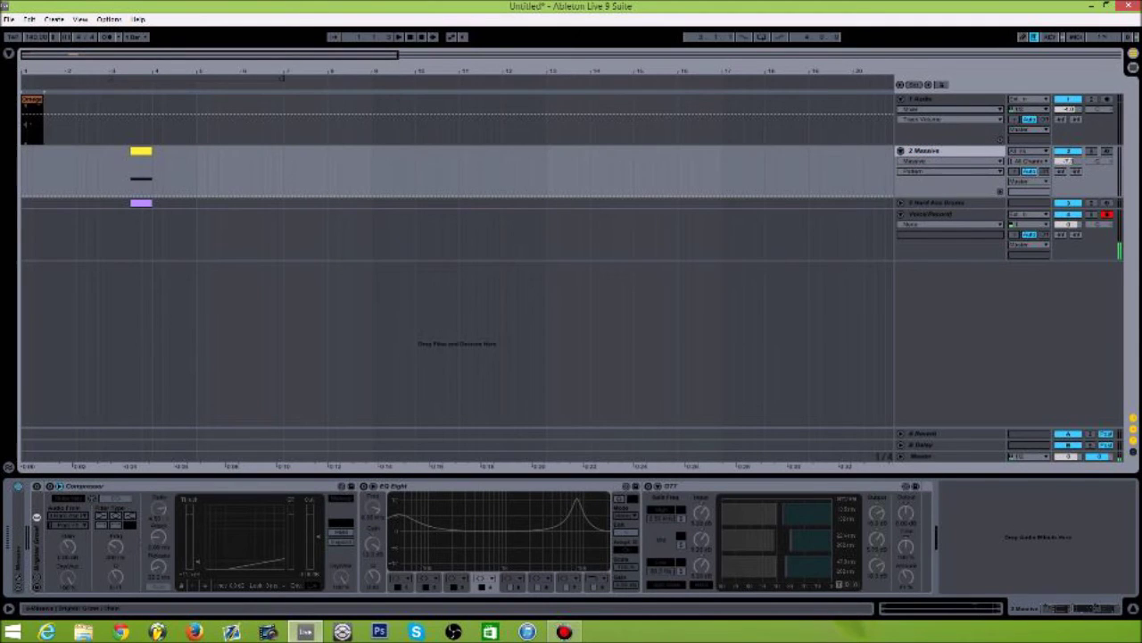
Enable the effect rack with only its Compressor active, switching EQ Eight and OTT off.
left_click(50, 486)
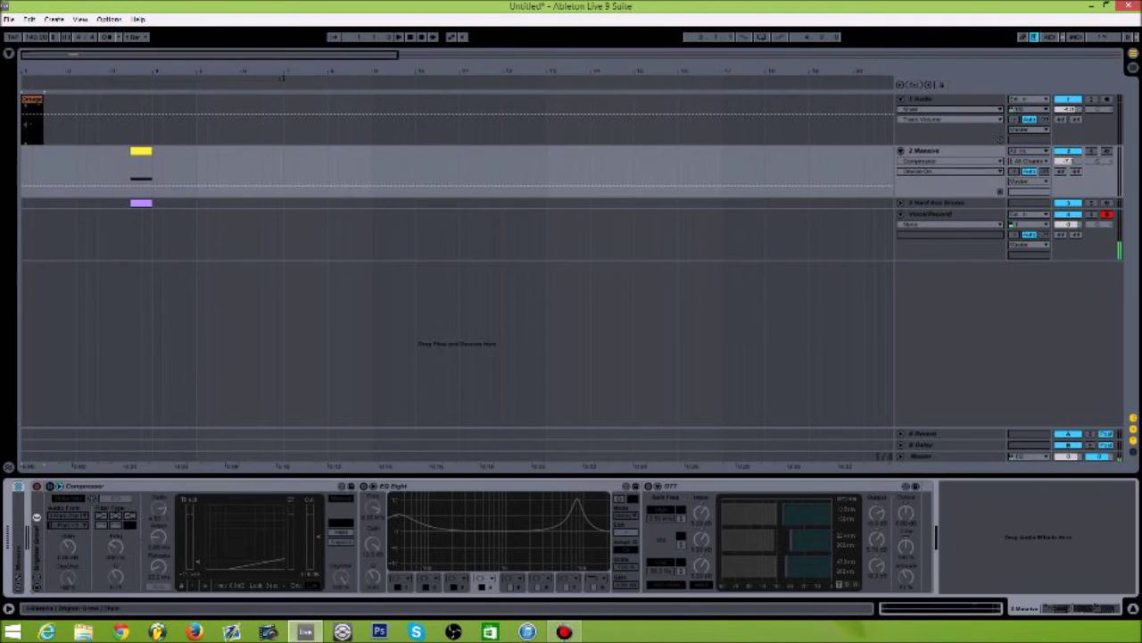
left_click(36, 486)
left_click(50, 486)
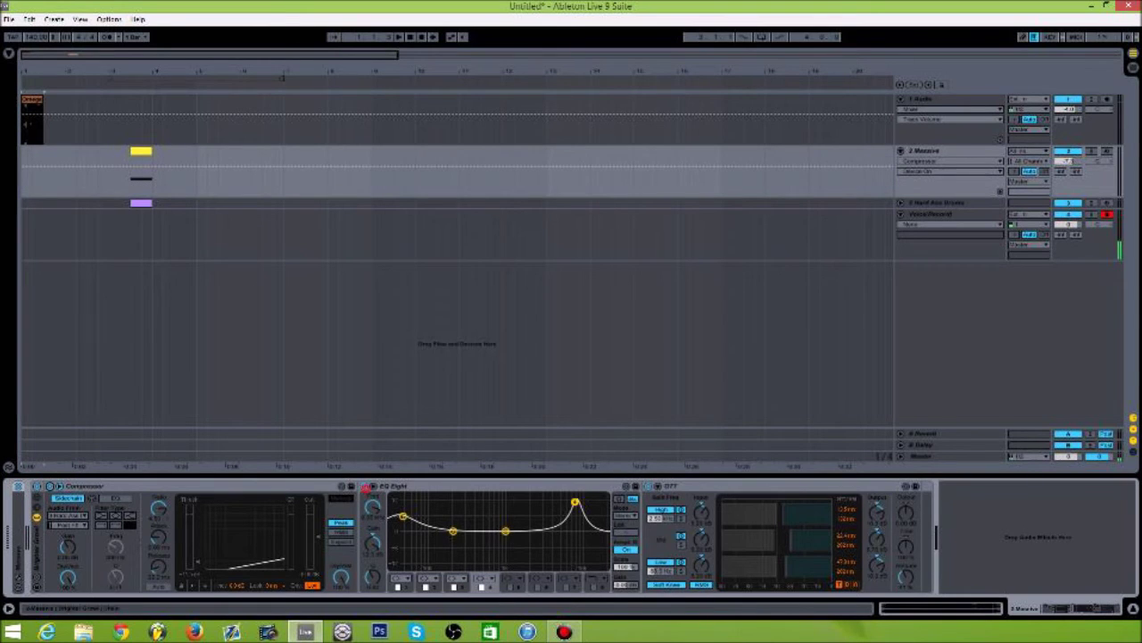
left_click(363, 485)
left_click(648, 486)
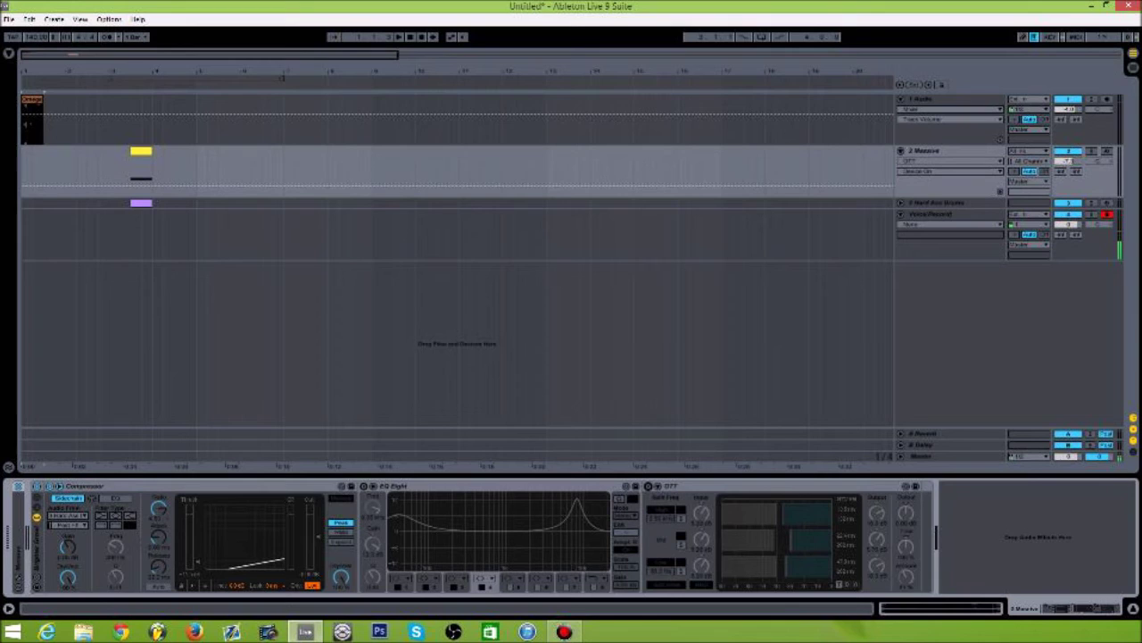
Disarm the voice recording track and play the 2 Massive and Hard Ass Drums clips together.
left_click(1106, 214)
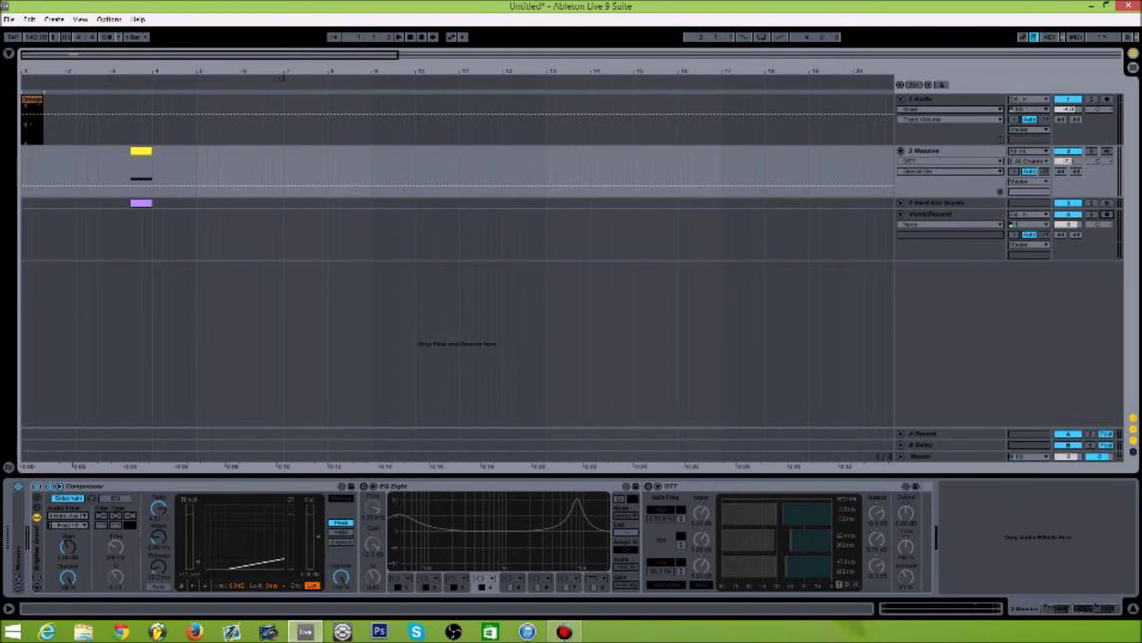
left_click(141, 151)
left_click(141, 203, "shift")
key("space")
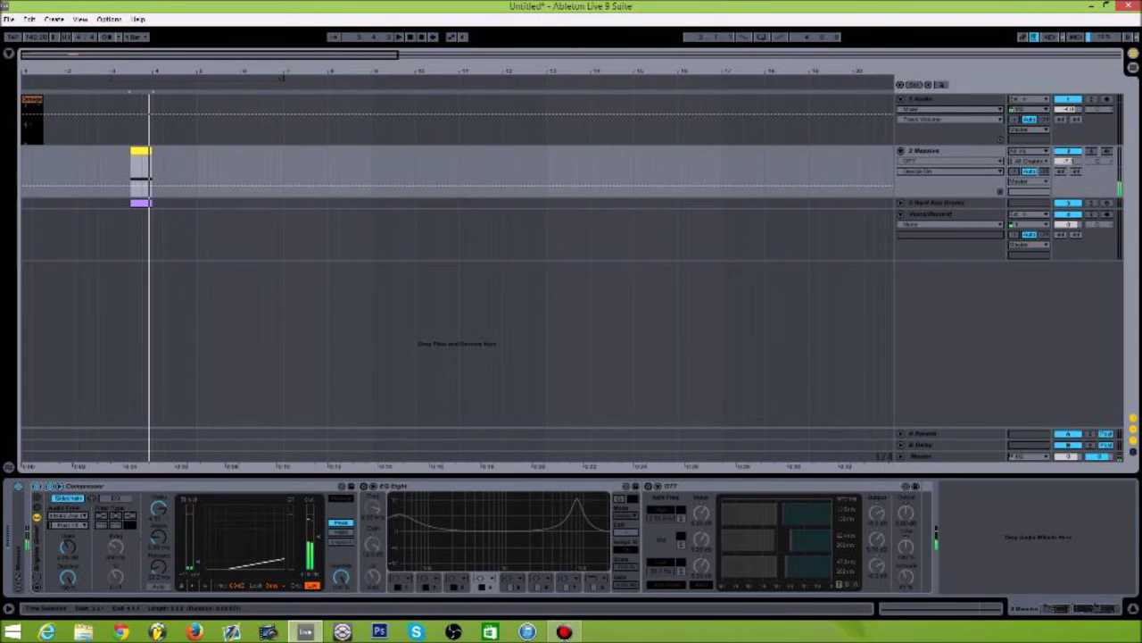
Stop playback and arm the Voice/Record track.
left_click(936, 160)
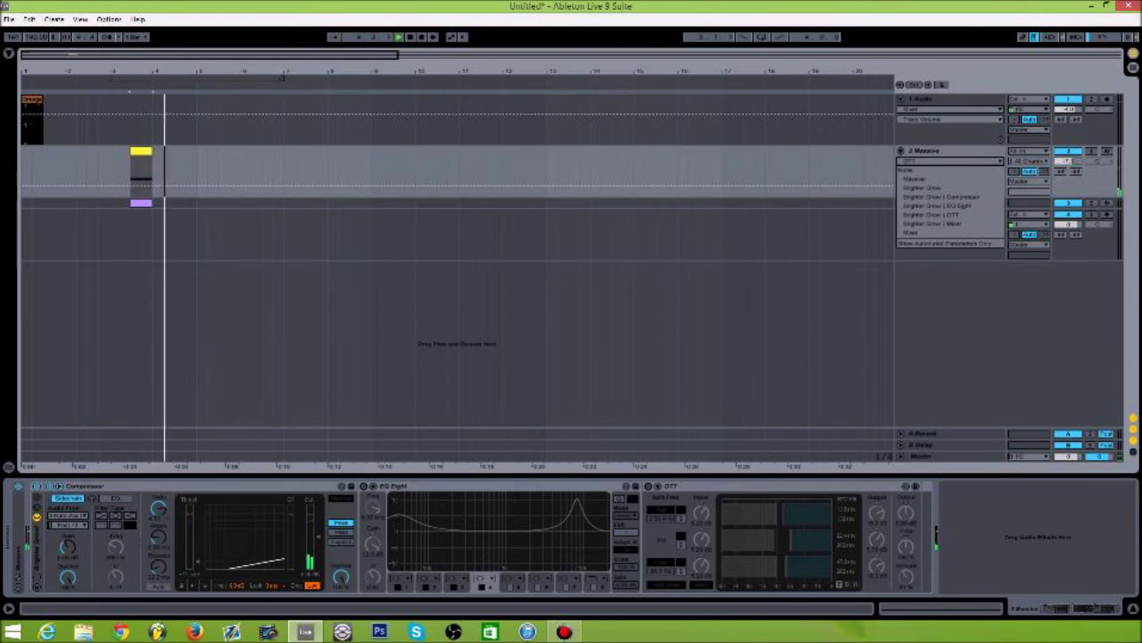
left_click(936, 161)
key("space")
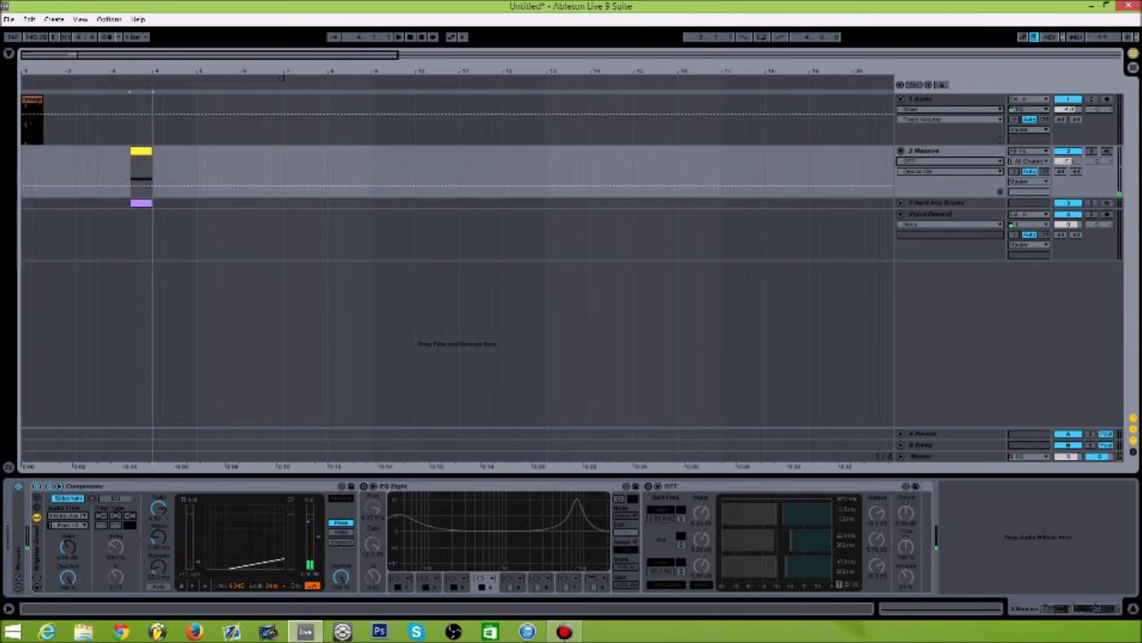
left_click(1107, 214)
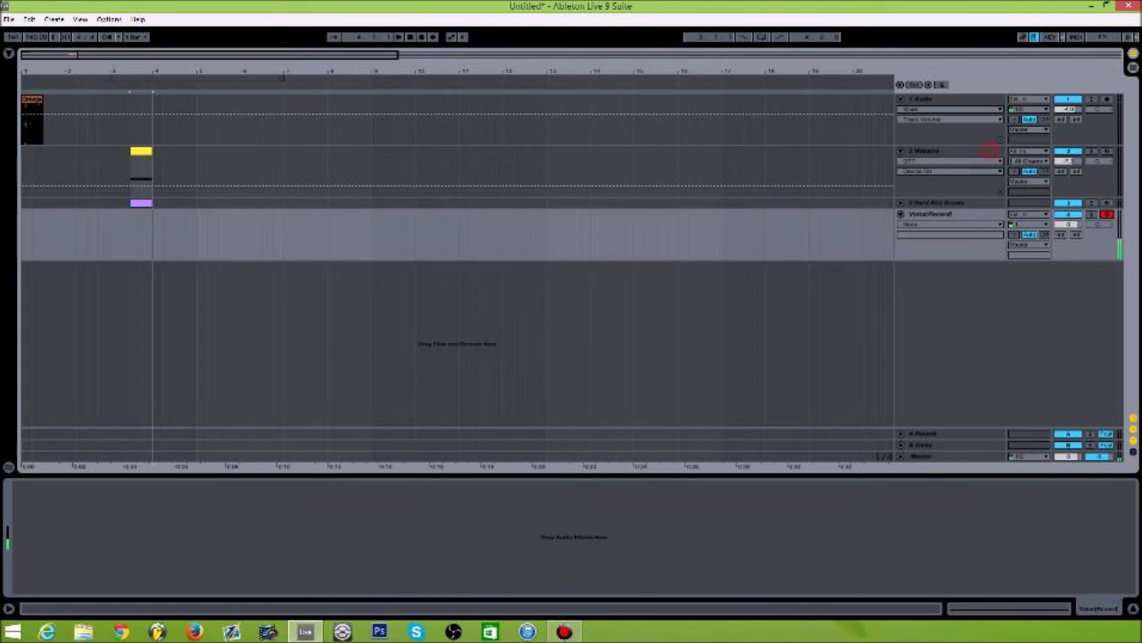
Switch EQ Eight on in the 2 Massive effect rack and select its low-frequency boost point.
left_click(989, 151)
left_click(364, 486)
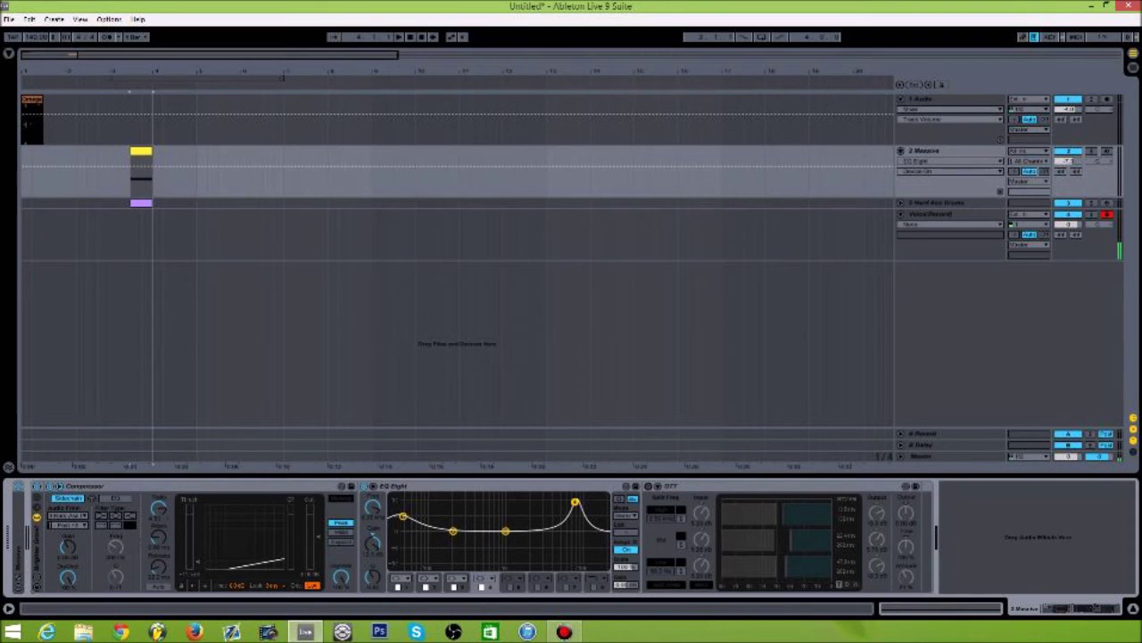
left_click(402, 516)
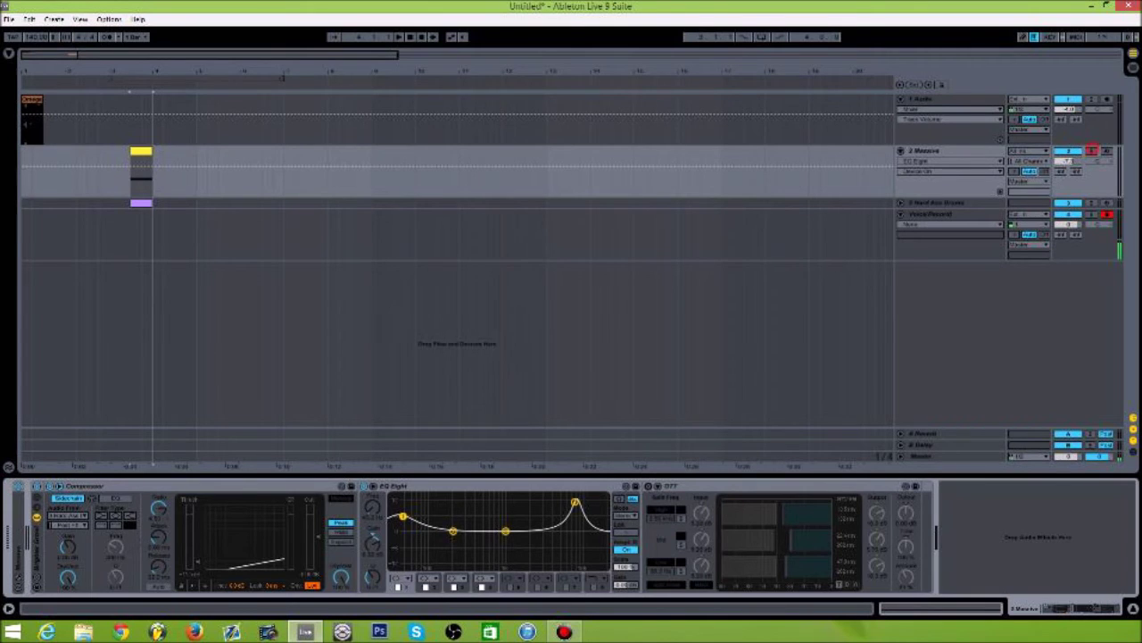
Play the 2 Massive and drum clips with EQ Eight off, stop, and rearm the Voice/Record track.
left_click(1092, 150)
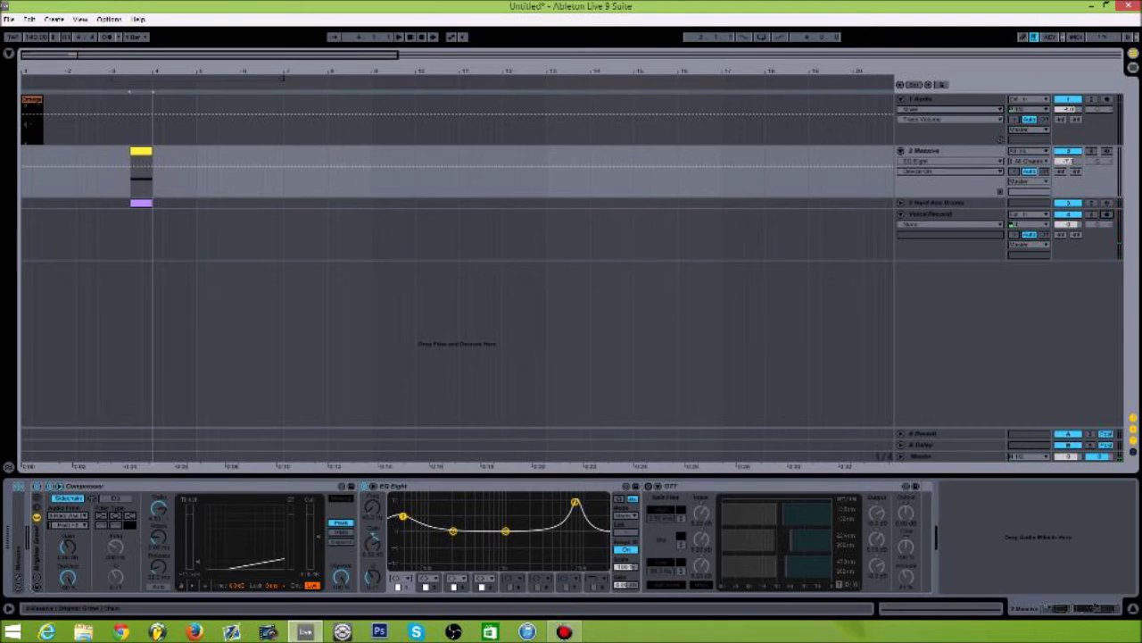
key("space")
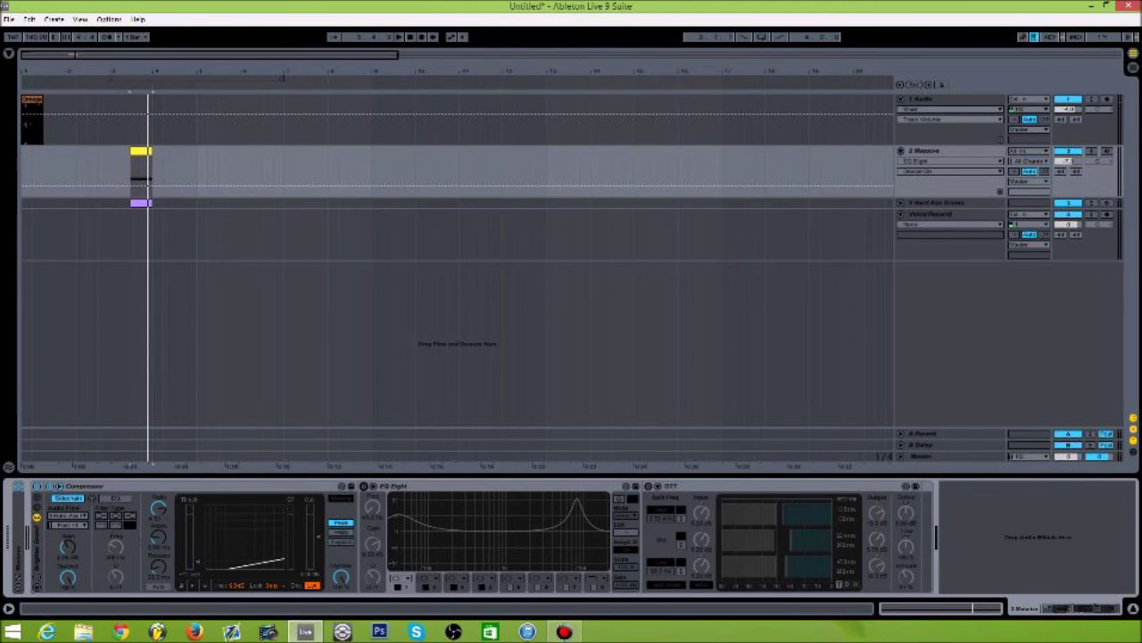
left_click(1107, 214)
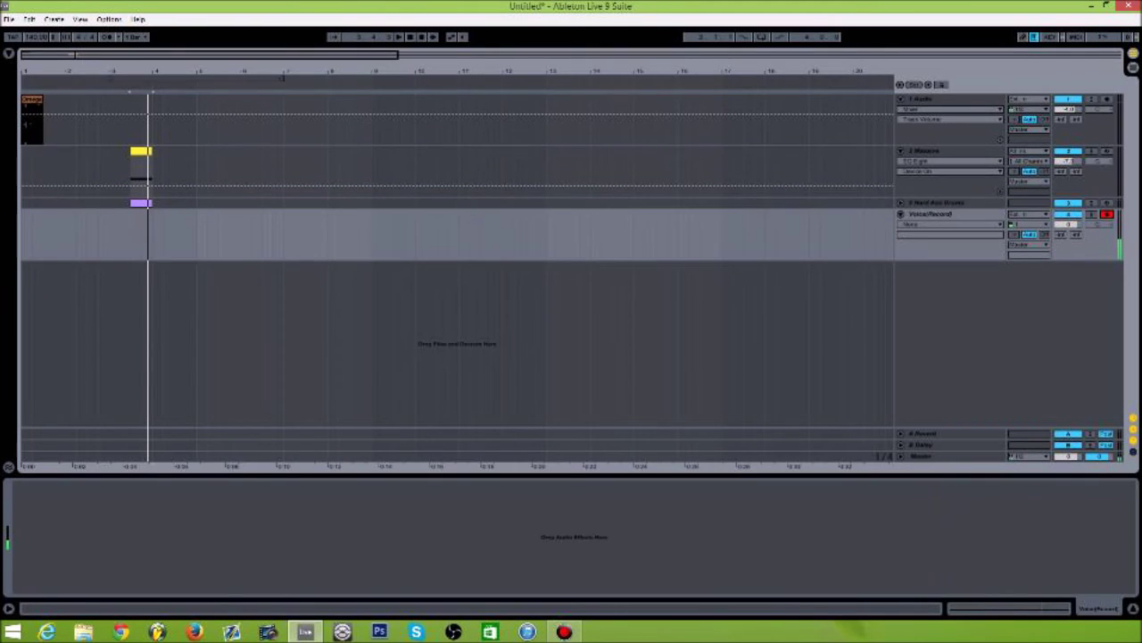
Compare short playbacks of the 2 Massive and drum clips with EQ Eight repeatedly switched on and off.
left_click(966, 151)
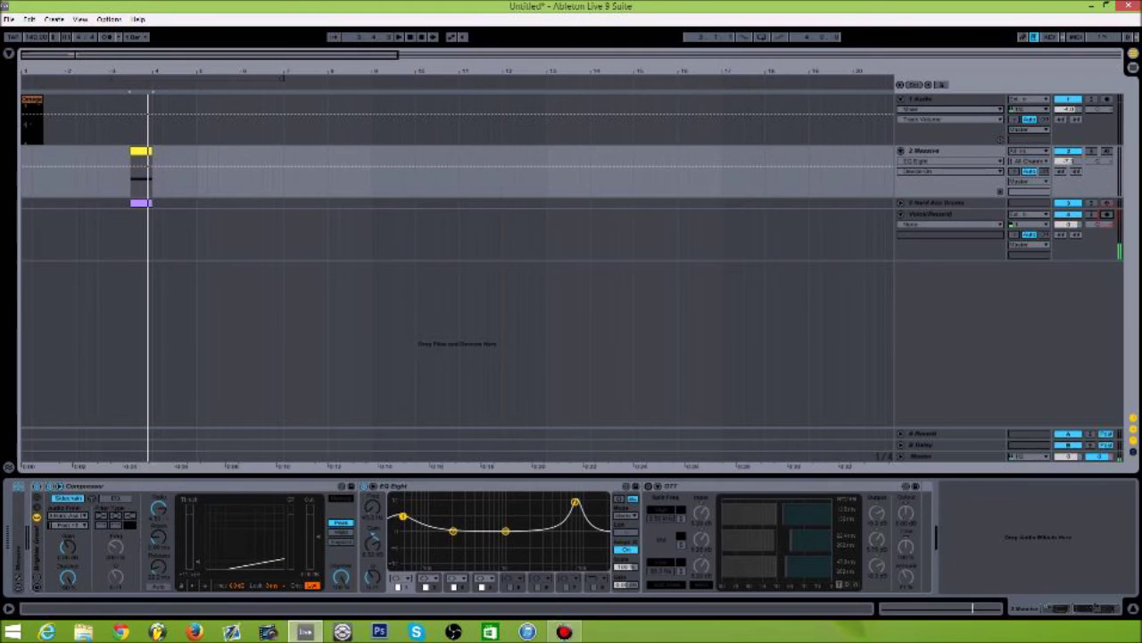
key("space")
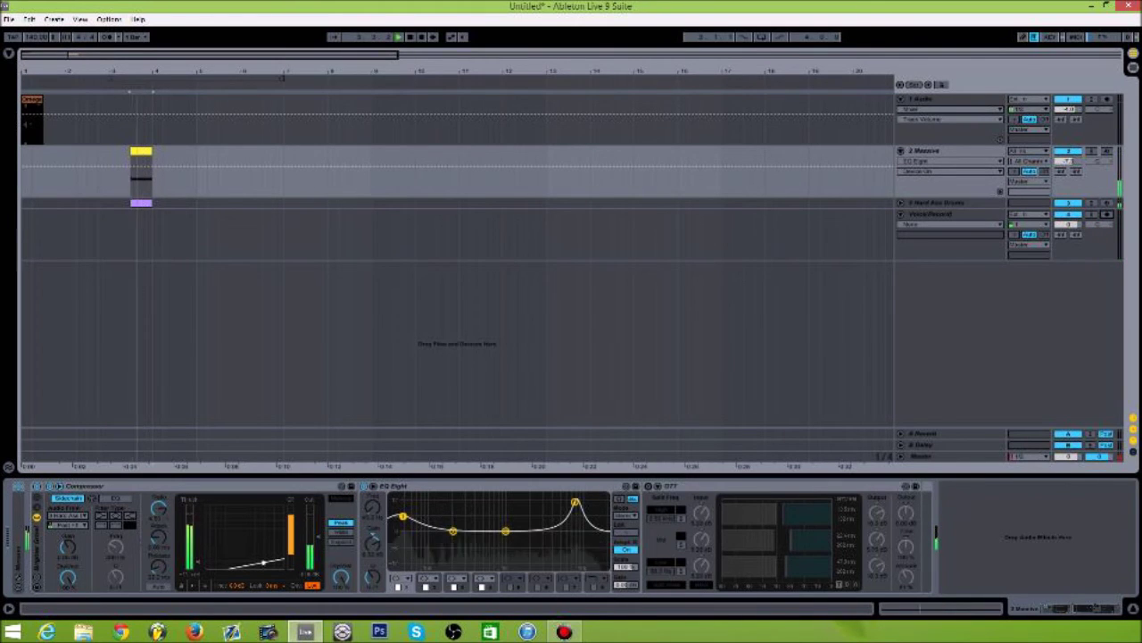
key("space")
key("space")
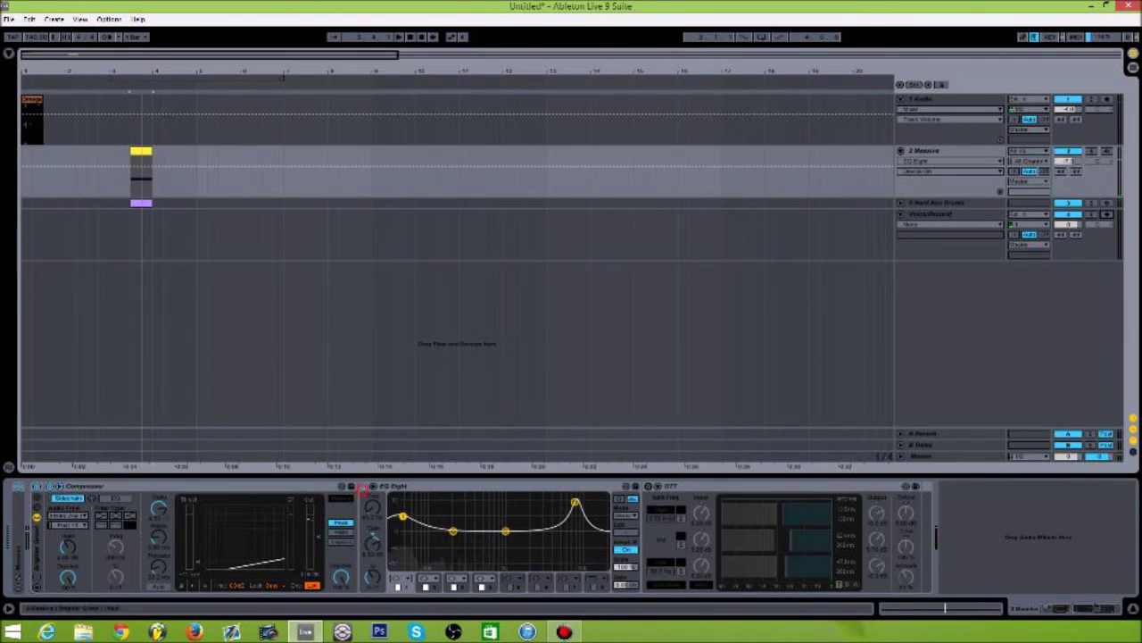
left_click(364, 486)
key("space")
key("space")
left_click(364, 485)
key("space")
key("space")
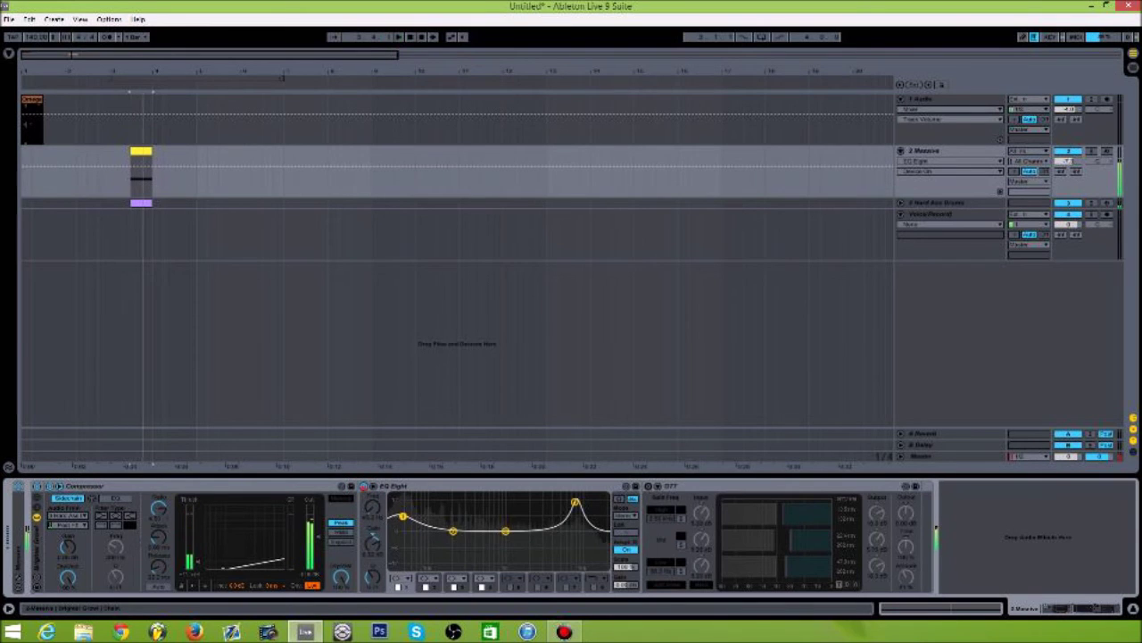
left_click(364, 485)
key("space")
key("space")
left_click(364, 485)
key("space")
key("space")
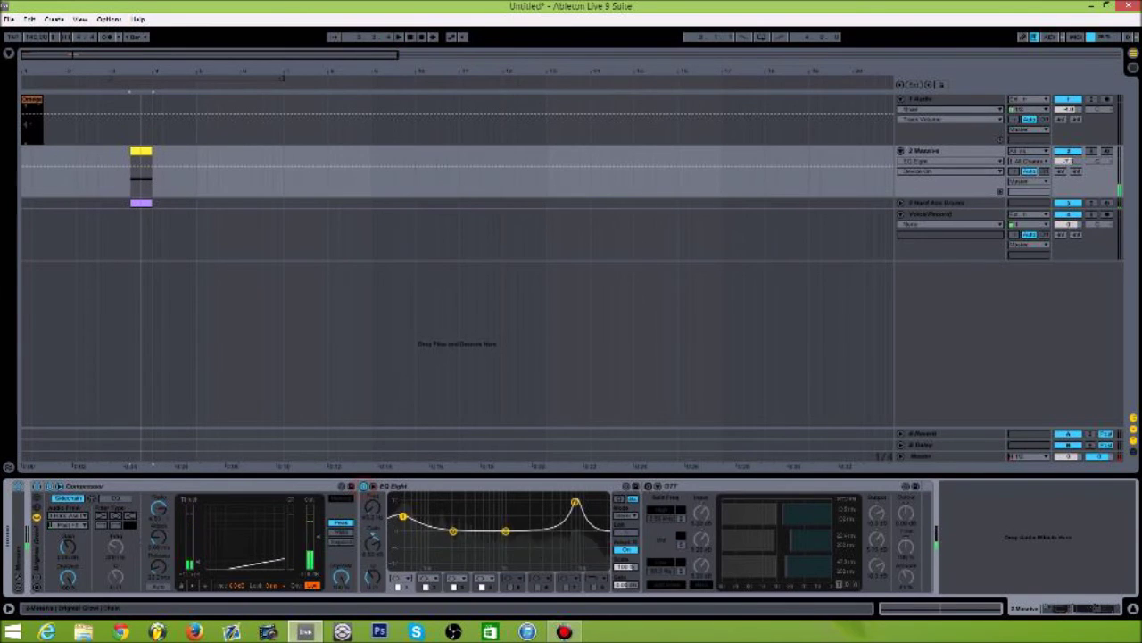
left_click(364, 485)
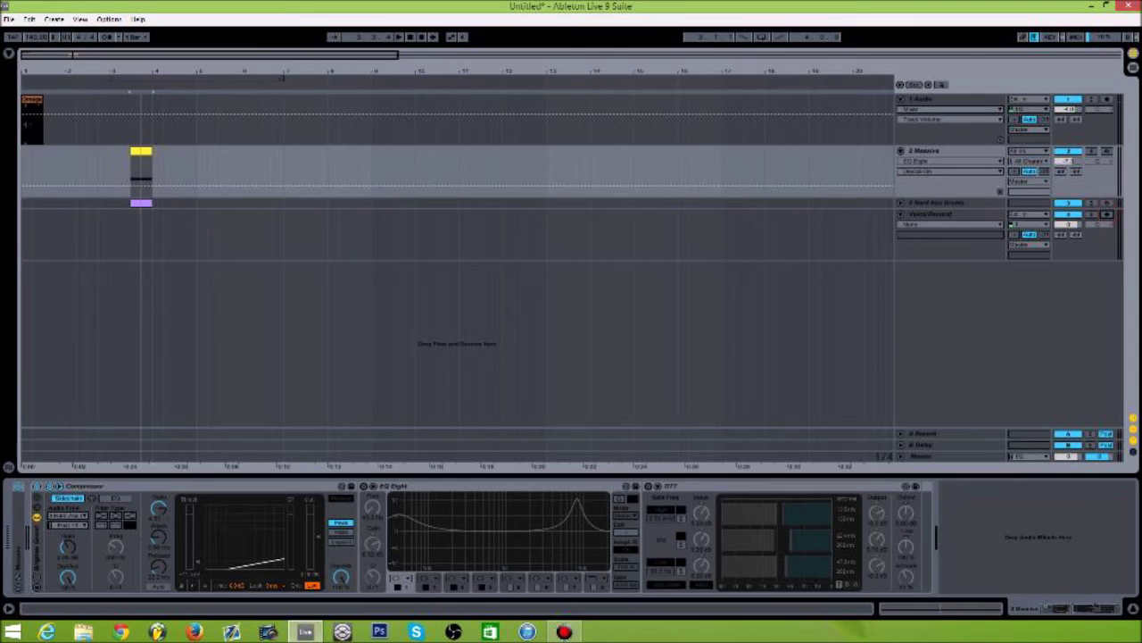
Arm the Voice/Record track and switch EQ Eight back on in the 2 Massive rack.
left_click(1107, 214)
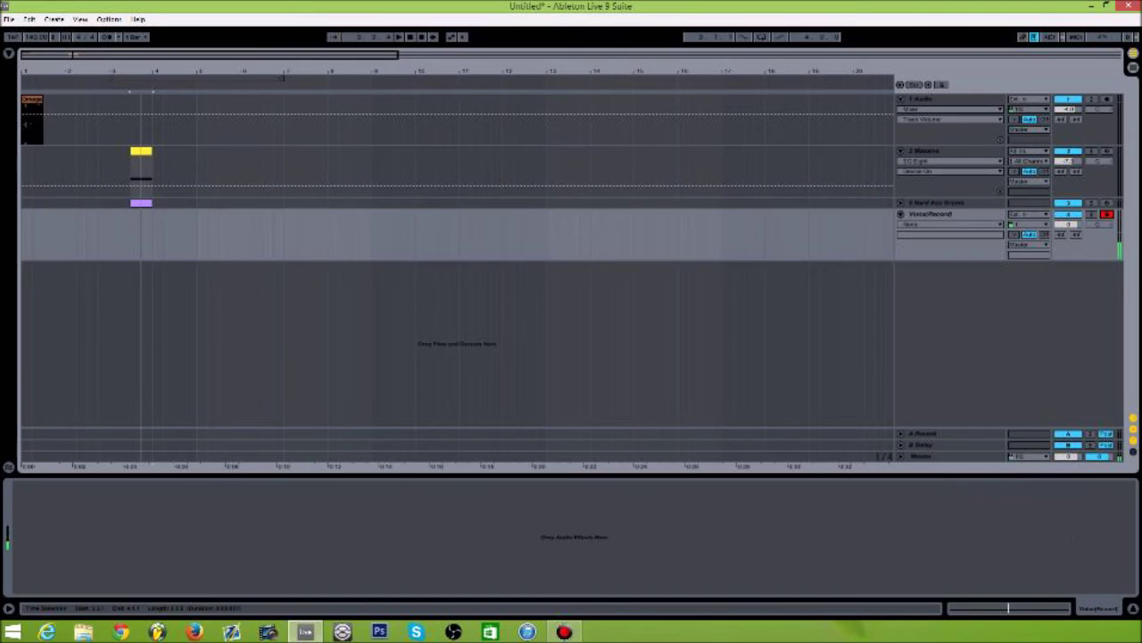
left_click(955, 153)
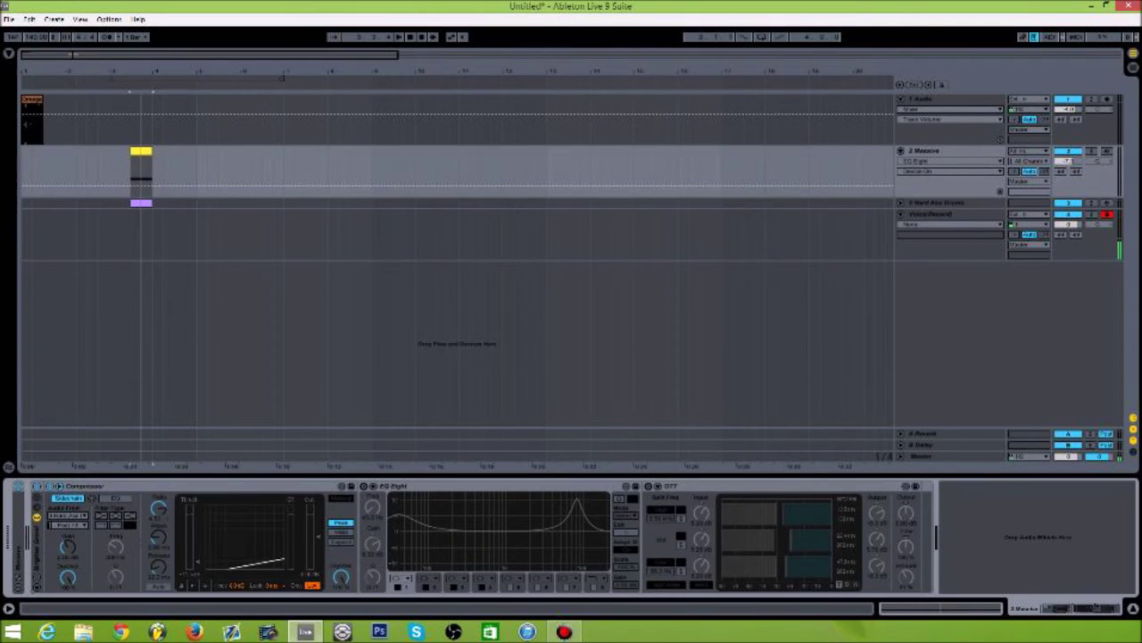
left_click(364, 485)
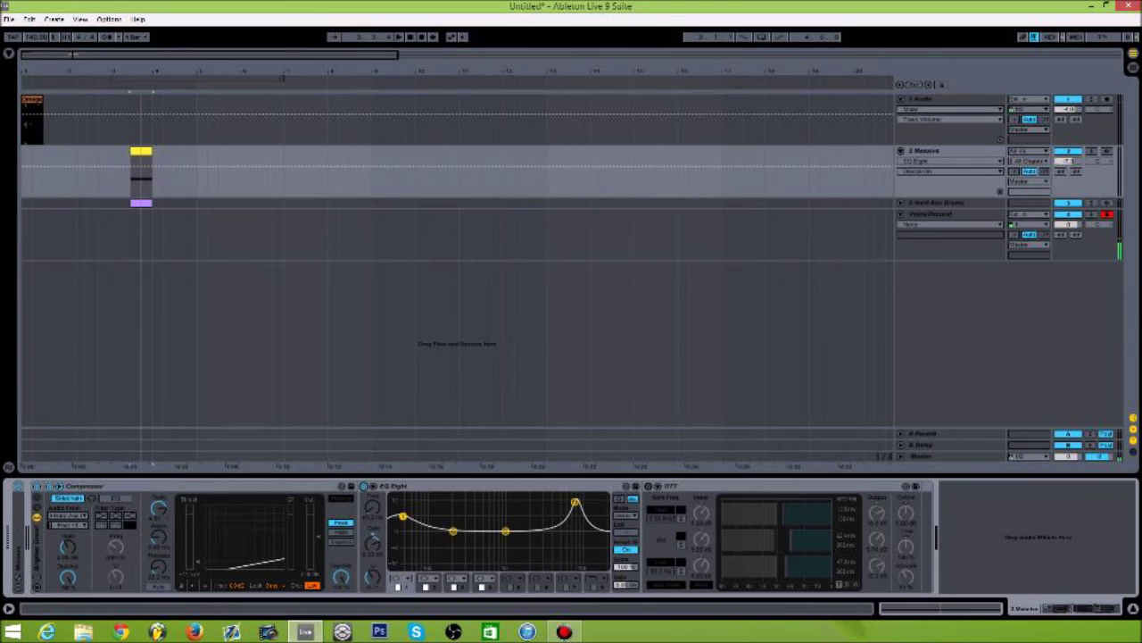
Switch OTT on, select its Amount control, and collapse the rack's Compressor, EQ Eight and OTT devices.
key("Delete")
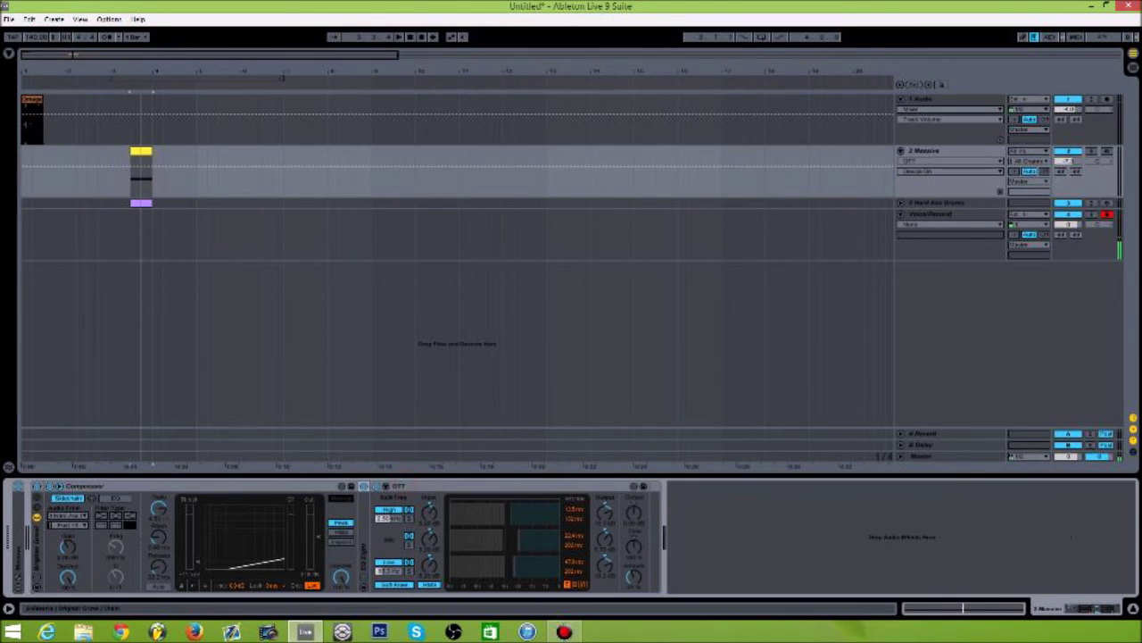
key("Delete")
left_click(332, 575)
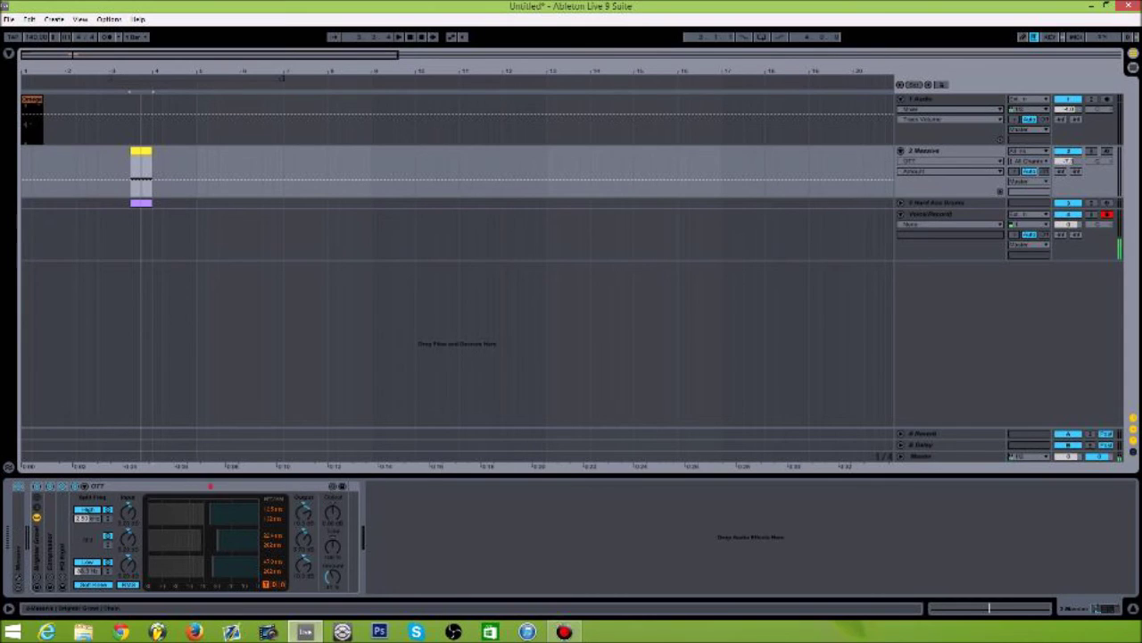
double_click(210, 486)
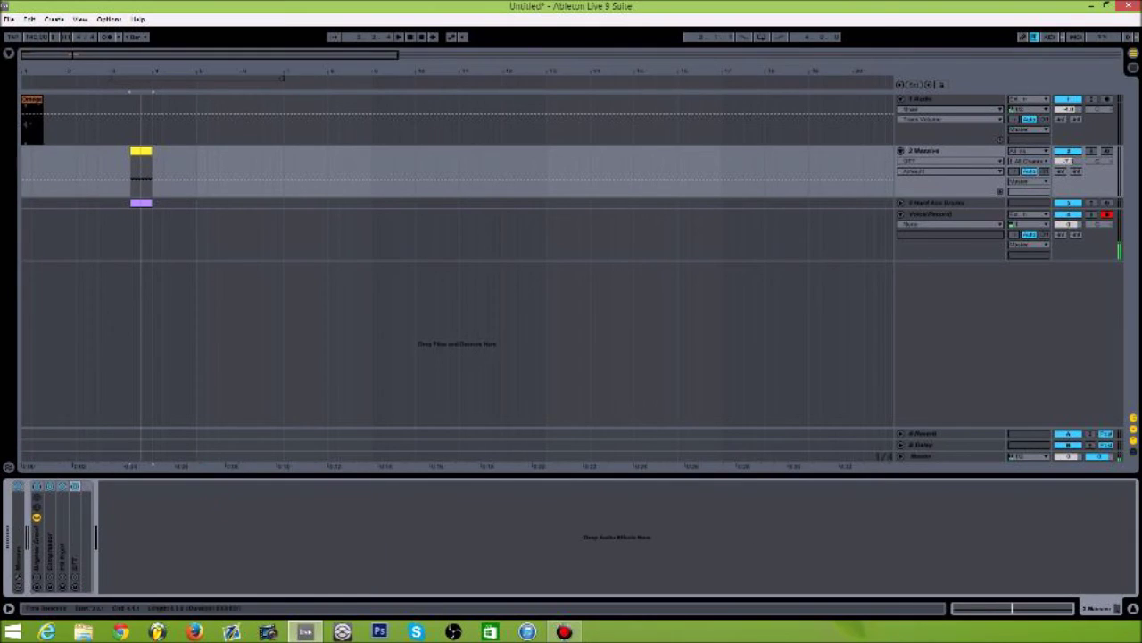
Show the automation lane for Massive's Pattern macro on the 2 Massive track.
left_click(921, 152)
left_click(924, 160)
left_click(920, 179)
left_click(923, 171)
left_click(925, 169)
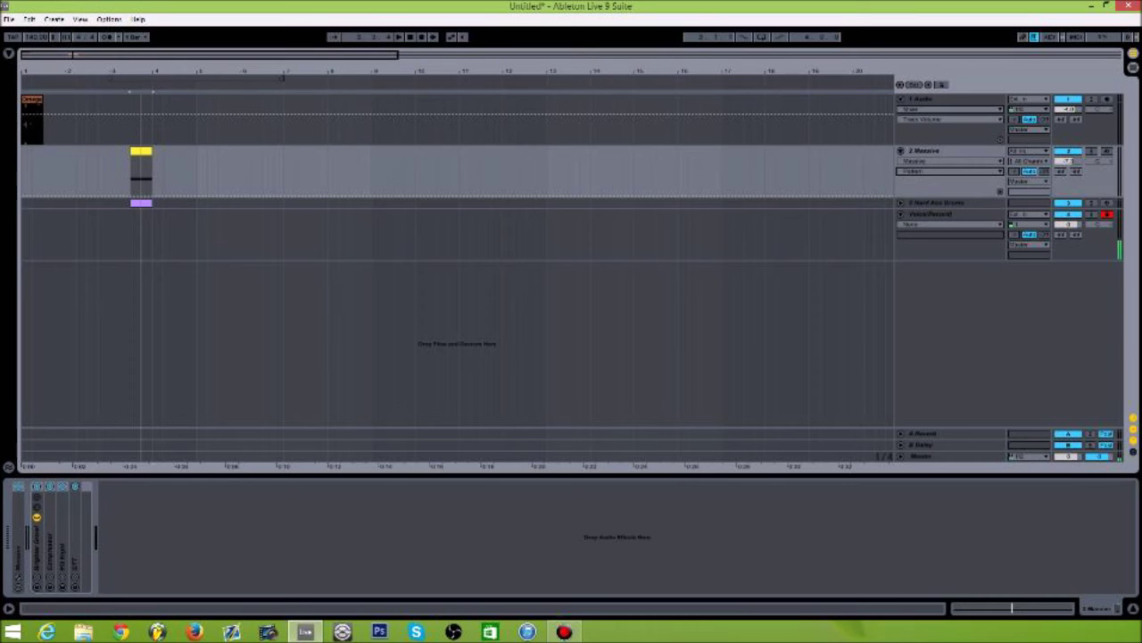
Disarm the Voice/Record track and play the clips through the complete effect rack.
left_click(1106, 215)
key("space")
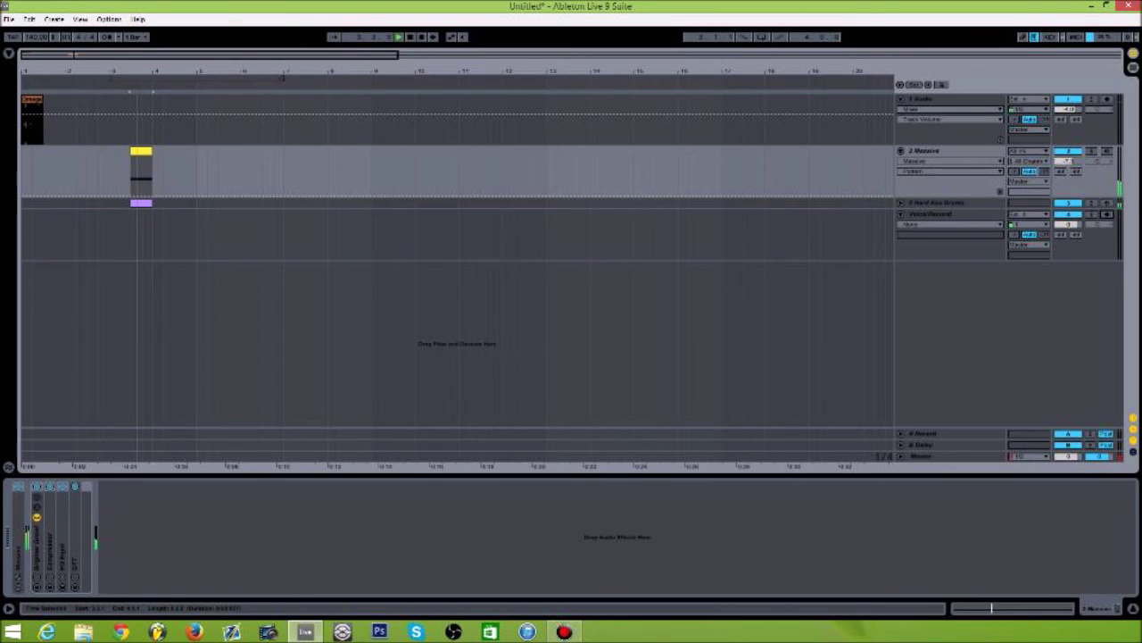
key("space")
Open the Hard Ass Drums clip's notes and play the arrangement in short bursts.
double_click(141, 203)
left_click(615, 544)
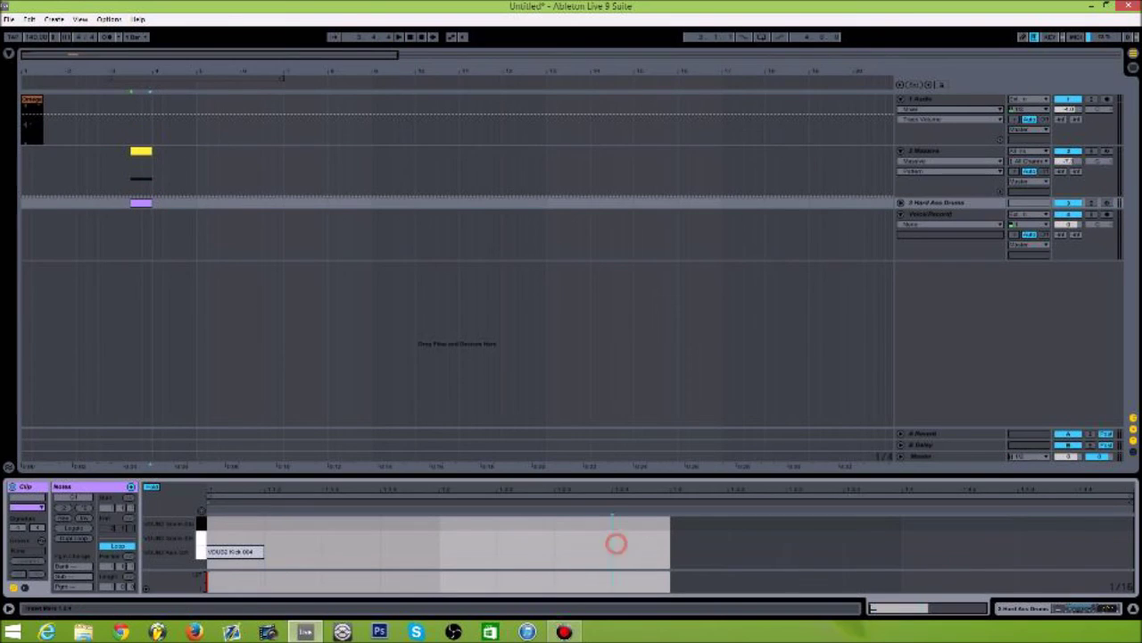
key("space")
key("space")
key("space")
key("space")
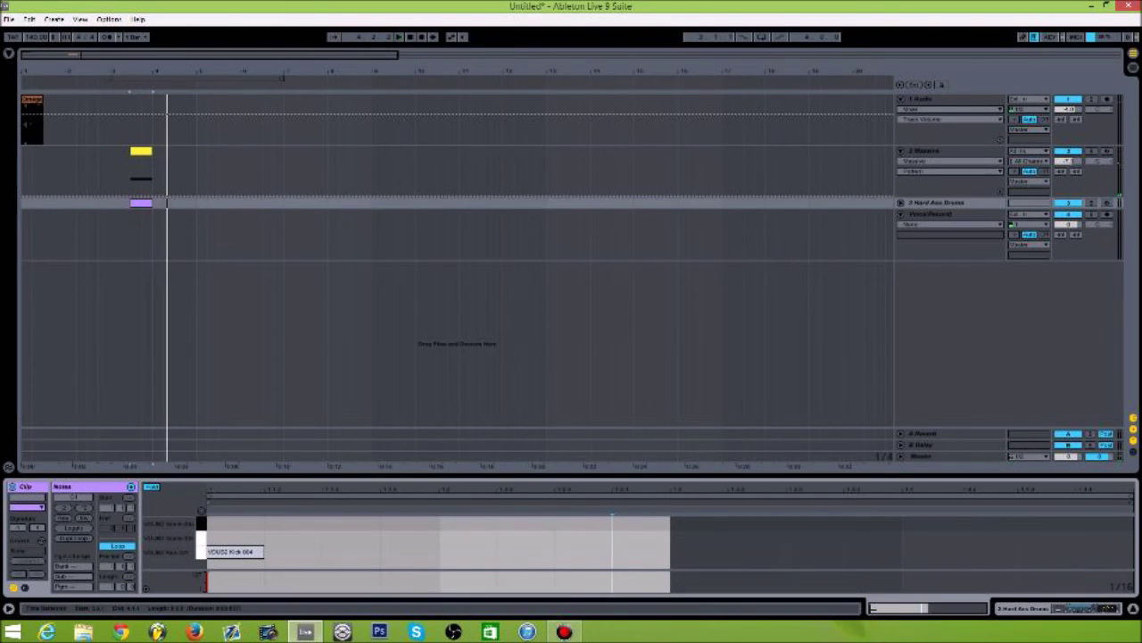
Try drawing a first Pattern automation shape that drops at the end of the 2 Massive clip.
left_click(146, 166)
key("space")
key("b")
left_click(142, 196)
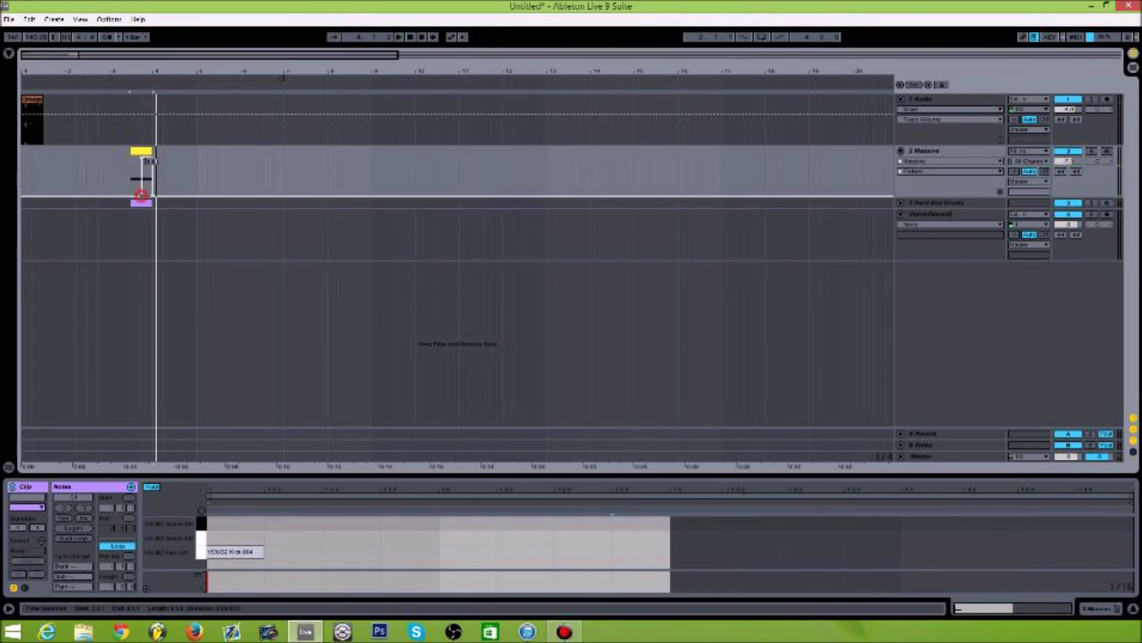
key("space")
left_click(133, 175)
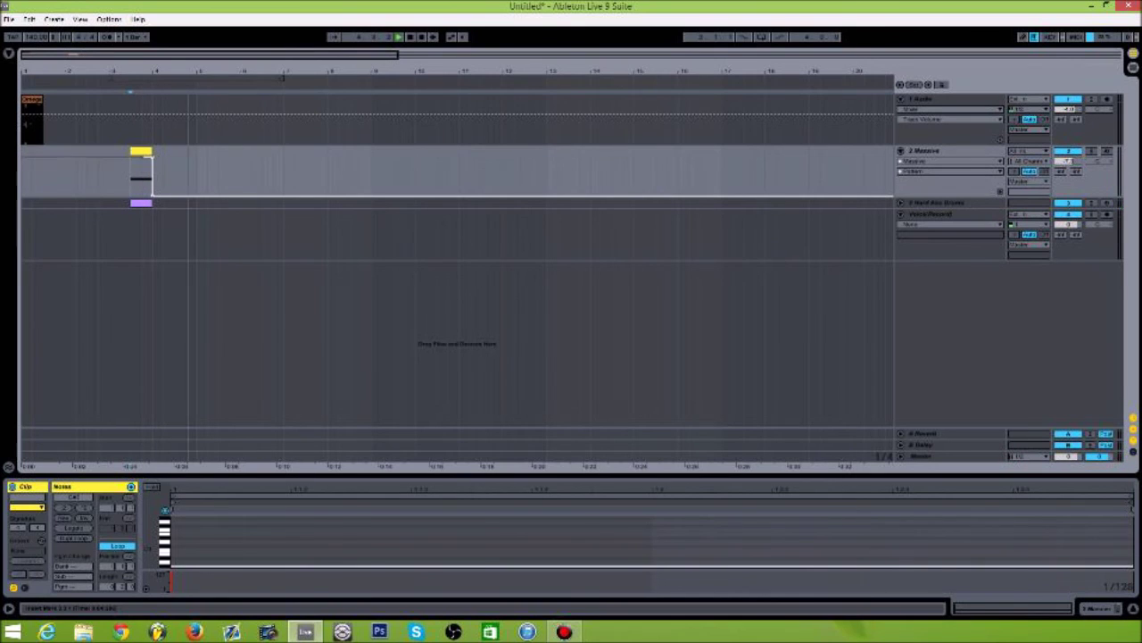
Draw Pattern automation raised across the whole 2 Massive clip and low elsewhere, and play it.
mouse_move(139, 157)
left_mouse_down()
mouse_move(132, 195)
mouse_move(150, 157)
left_mouse_up()
key("space")
key("space")
key("space")
left_click(165, 166)
key("b")
key("space")
left_click(140, 151)
key("space")
key("space")
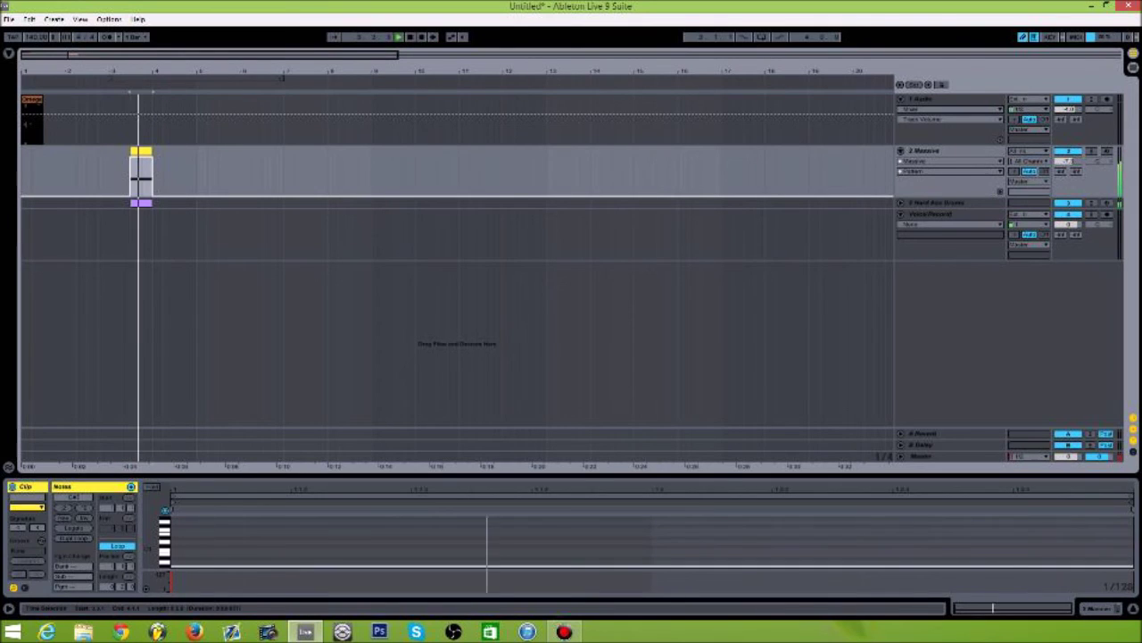
key("space")
Reshape the Pattern automation into a ramp falling from the clip's start to its end, and play it.
left_click(148, 157)
left_click(151, 157)
key("space")
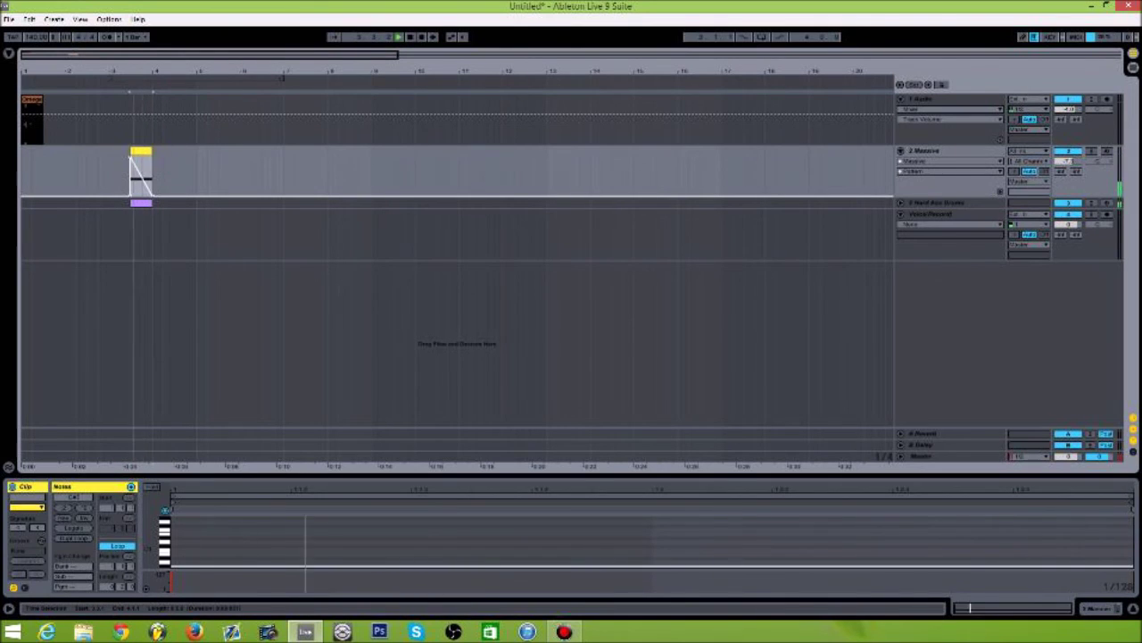
key("space")
Arm the Voice/Record track and use Massive's plug-in window to bring its Shape macro into the automation lane.
double_click(930, 150)
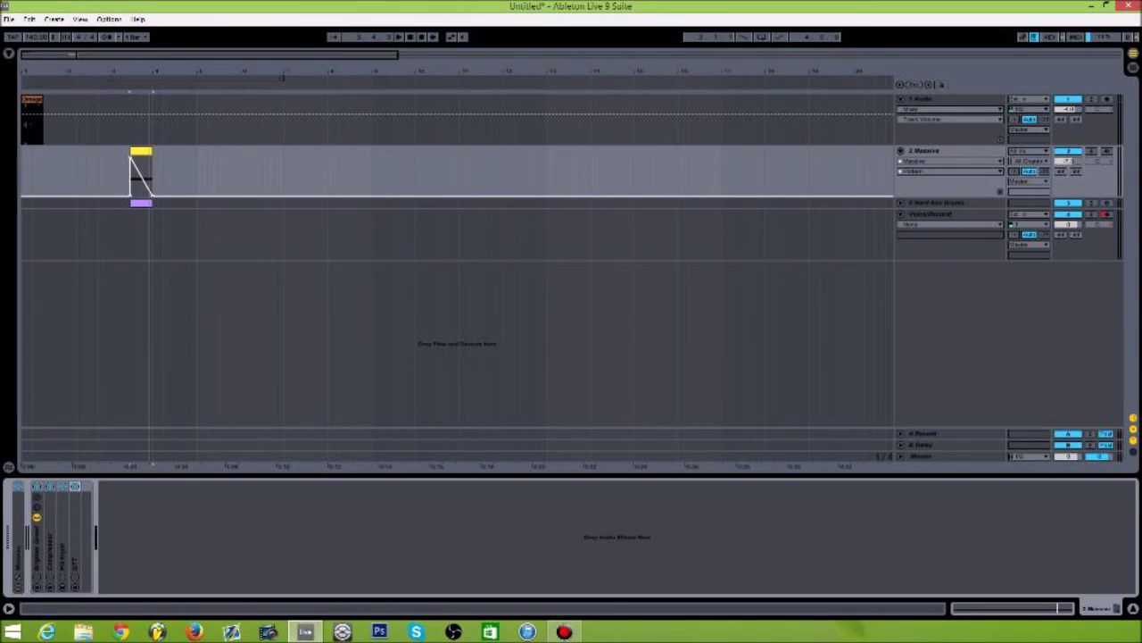
left_click(1107, 214)
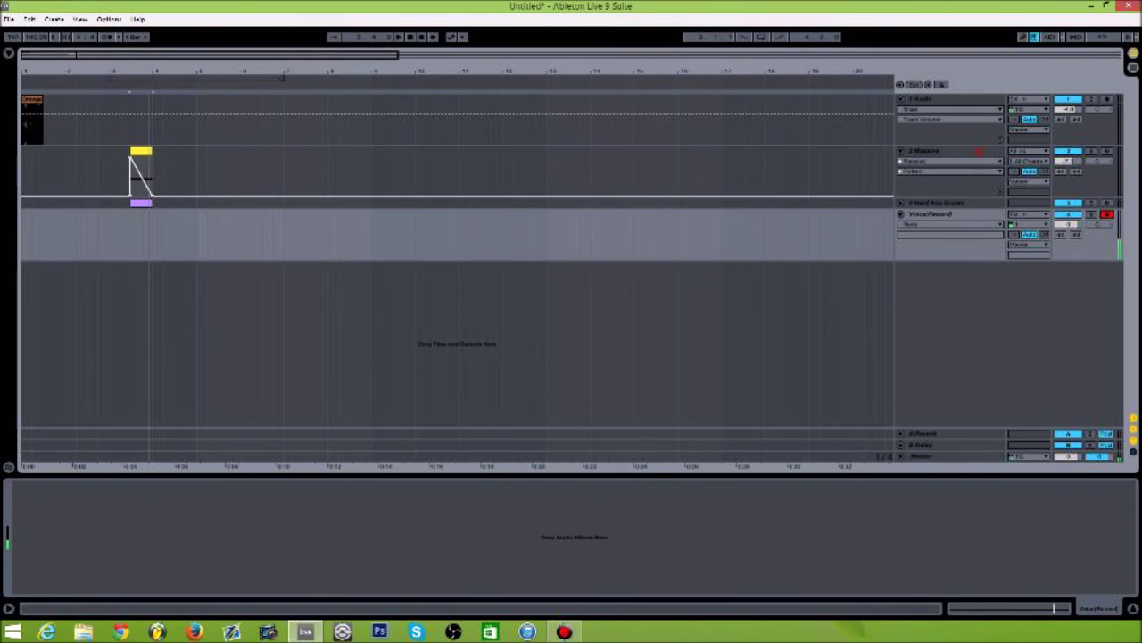
left_click(979, 152)
left_click(18, 575)
left_click(16, 576)
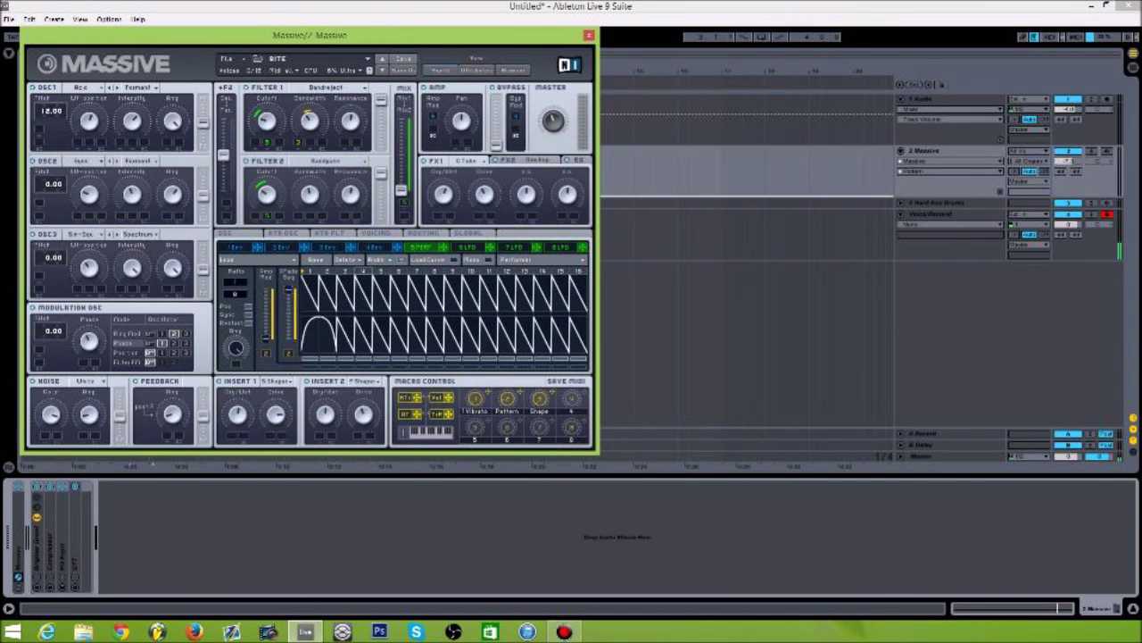
left_click(539, 398)
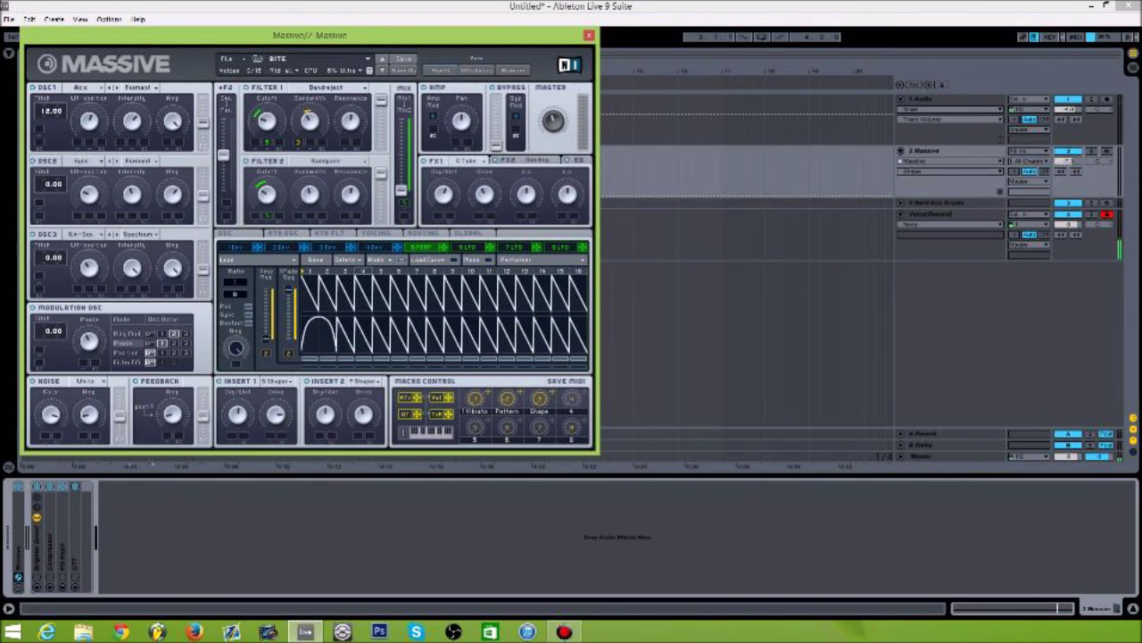
left_click(588, 35)
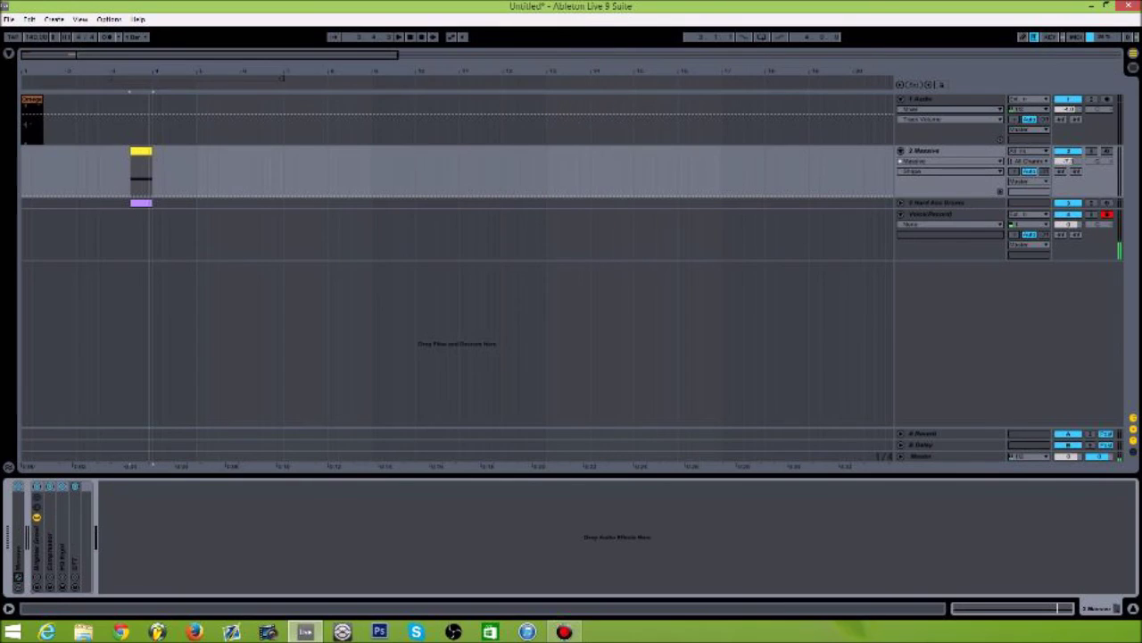
Arm the 2 Massive track, draw raised Shape automation over the first half of its clip, and play it.
left_click(1106, 151)
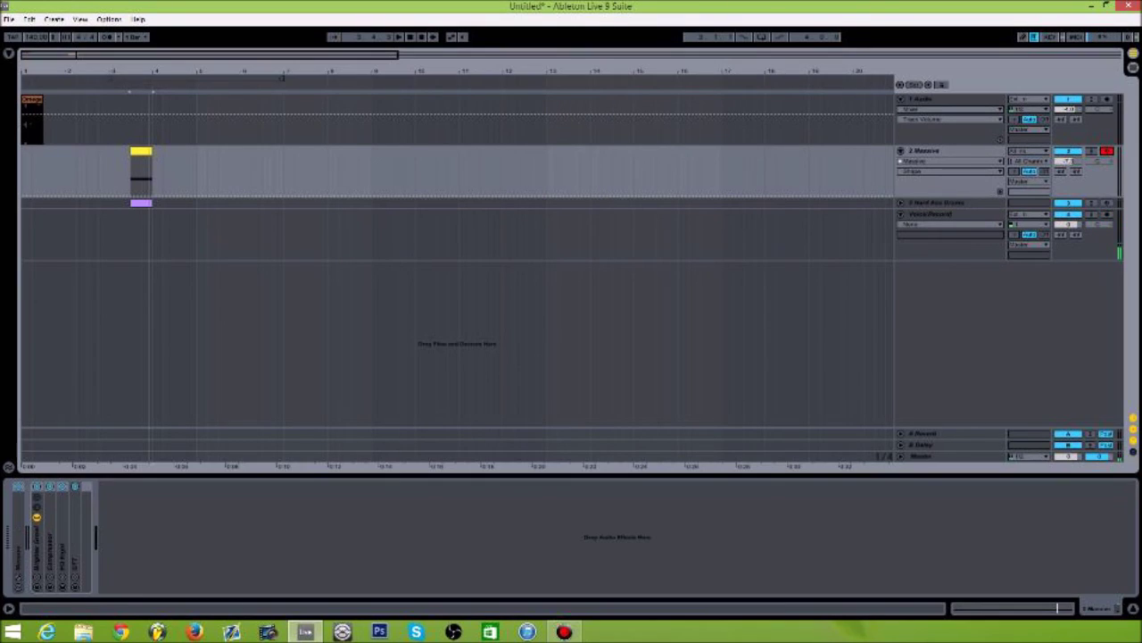
key("b")
left_click_drag(133, 159, 150, 159)
key("space")
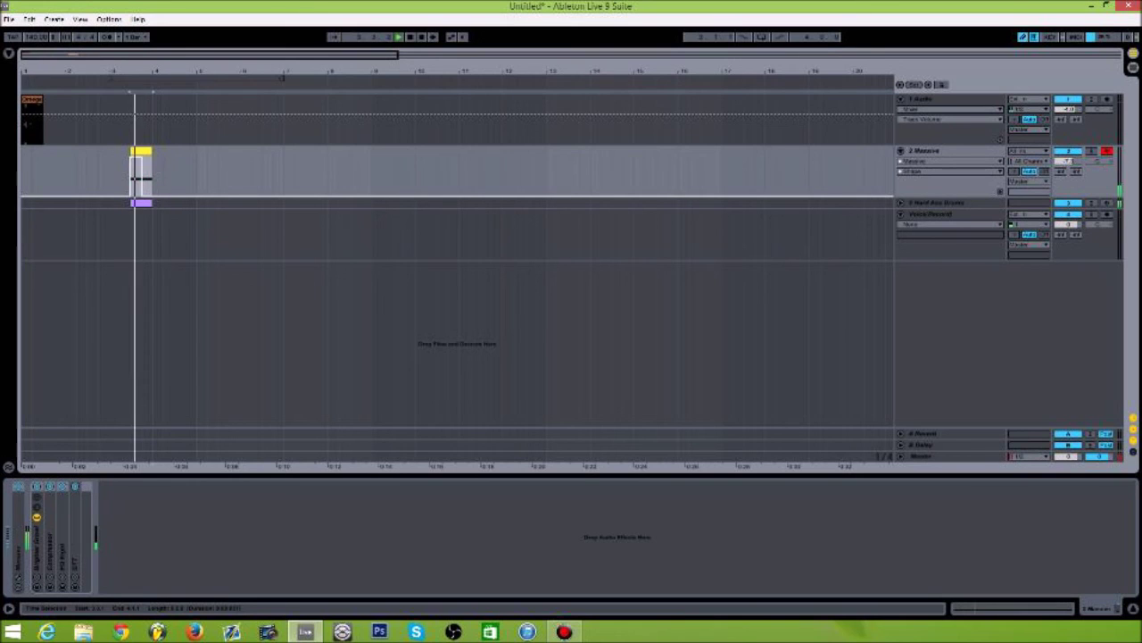
Stop the playback of the 2 Massive clip and arm the Voice/Record track.
left_click_drag(245, 72, 363, 108)
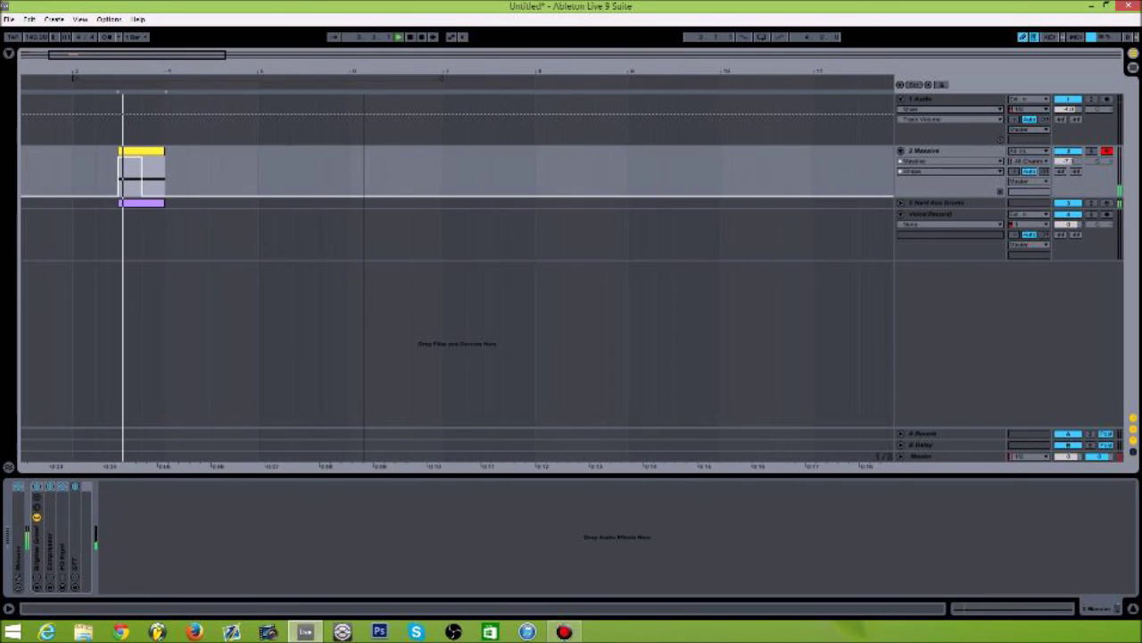
key("space")
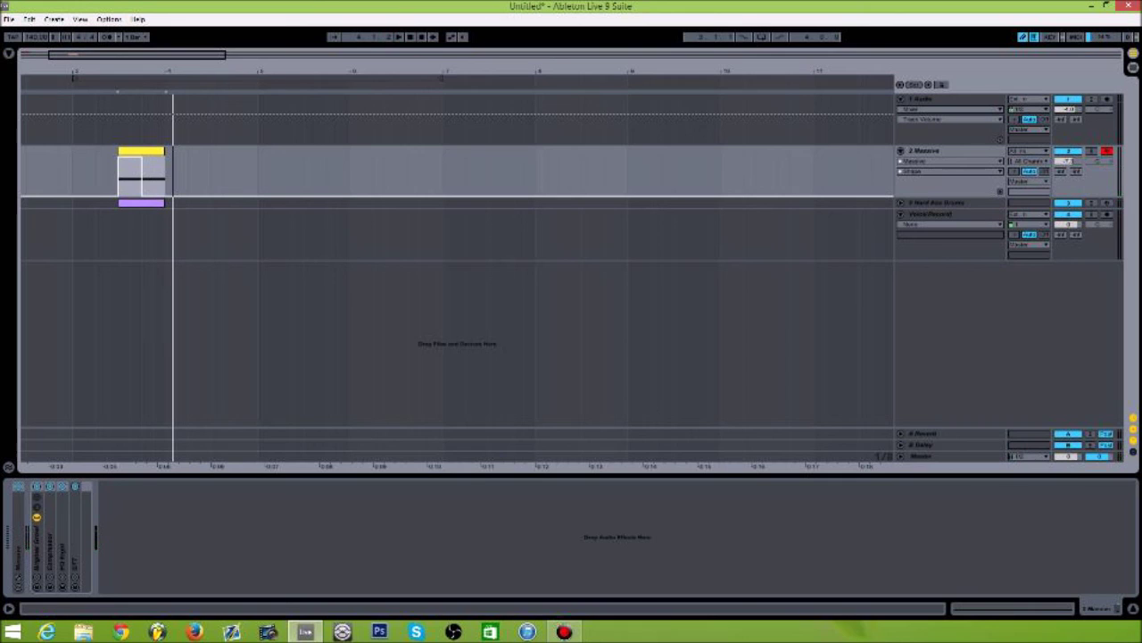
left_click(1107, 215)
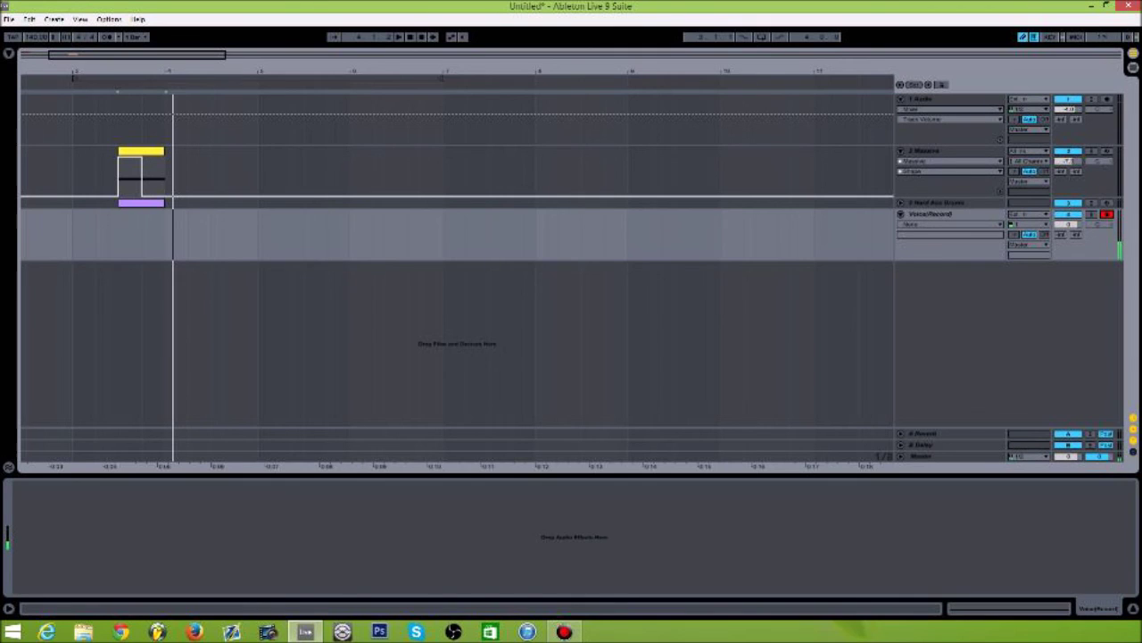
Extend the song preview clip on the 1 Audio track from bar 1 up to the start of the 2 Massive clip.
key("minus")
key("minus")
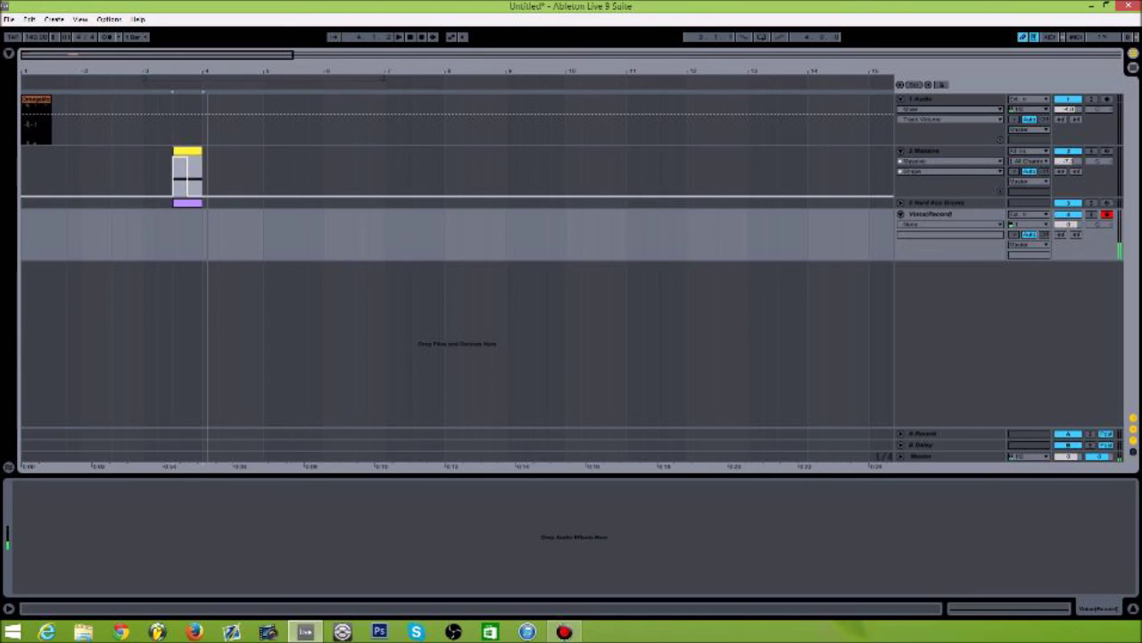
left_click_drag(51, 99, 96, 99)
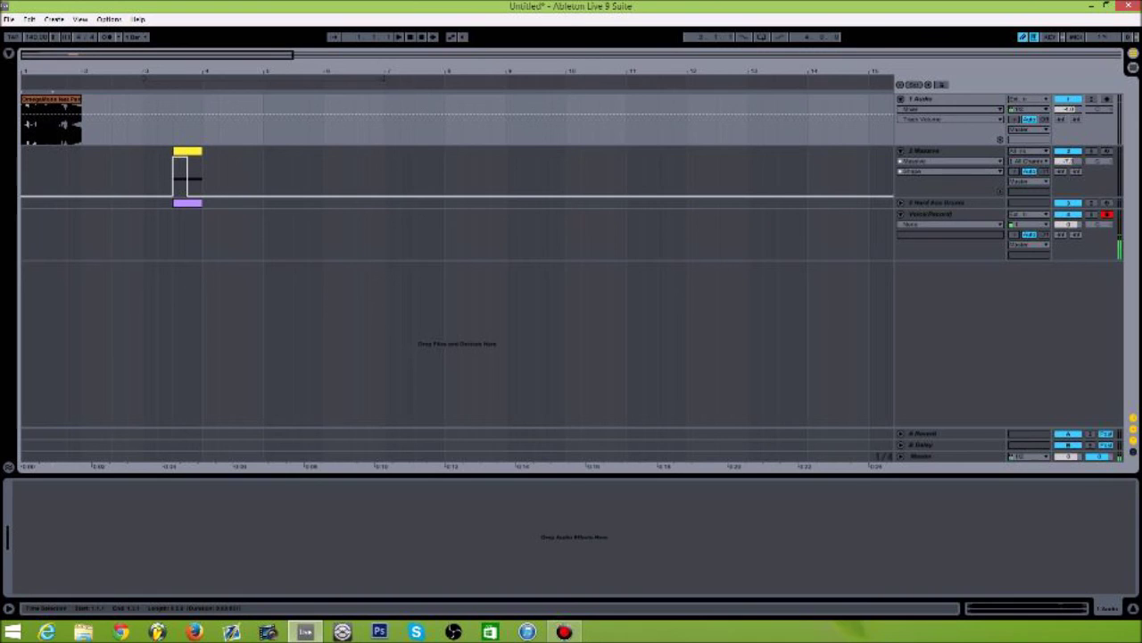
left_click_drag(749, 72, 851, 99)
left_click_drag(510, 70, 571, 76)
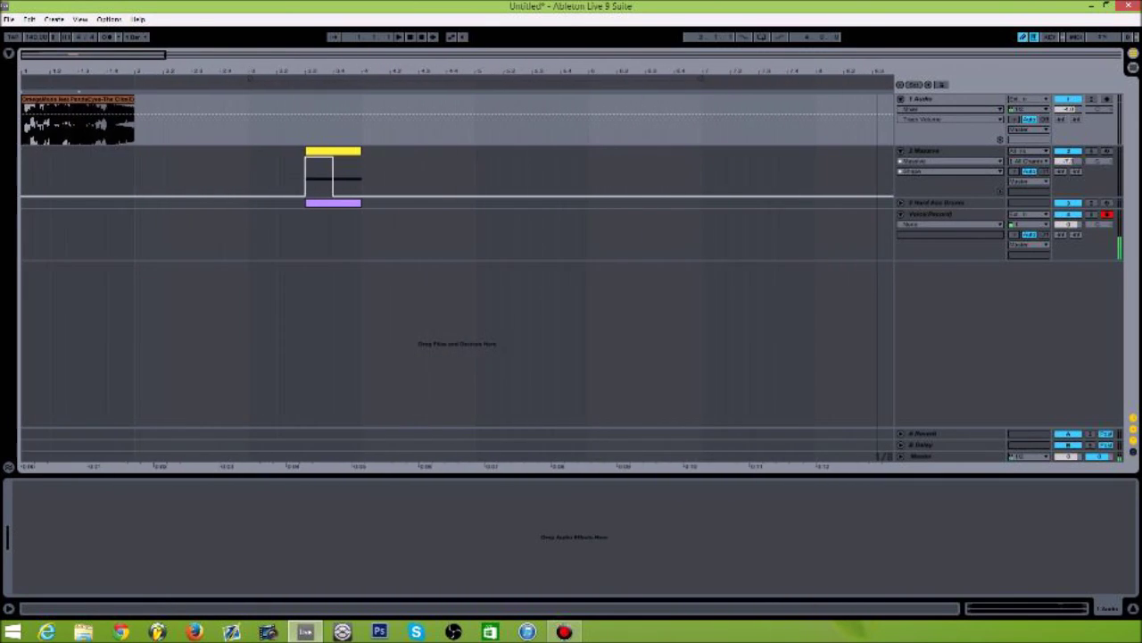
left_click(135, 91)
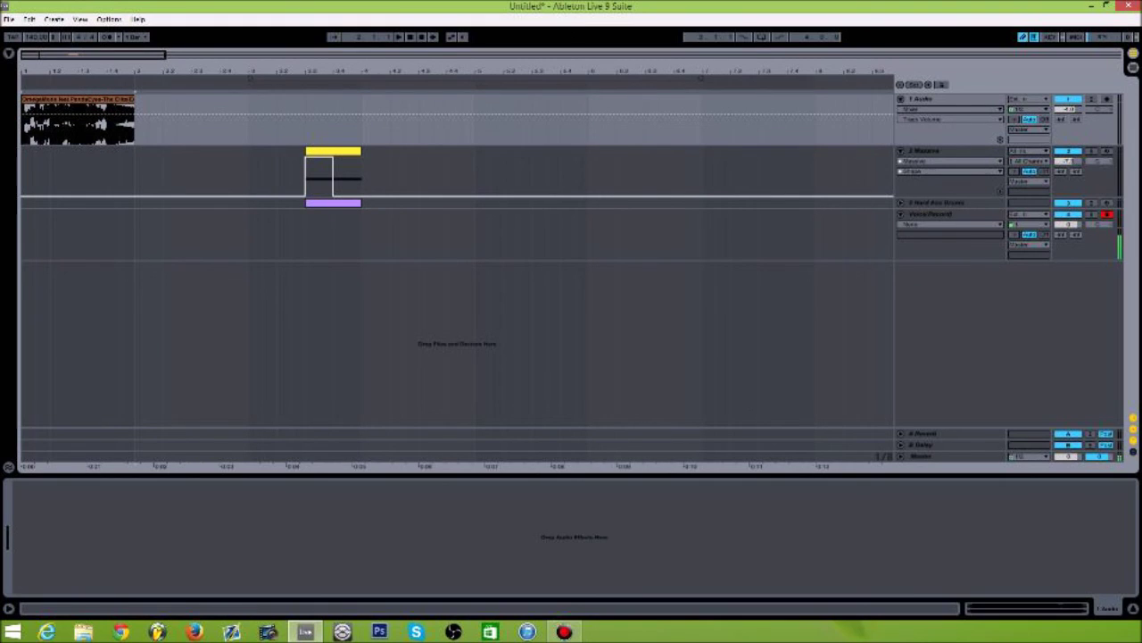
left_click_drag(132, 99, 134, 99)
left_click_drag(291, 99, 20, 99)
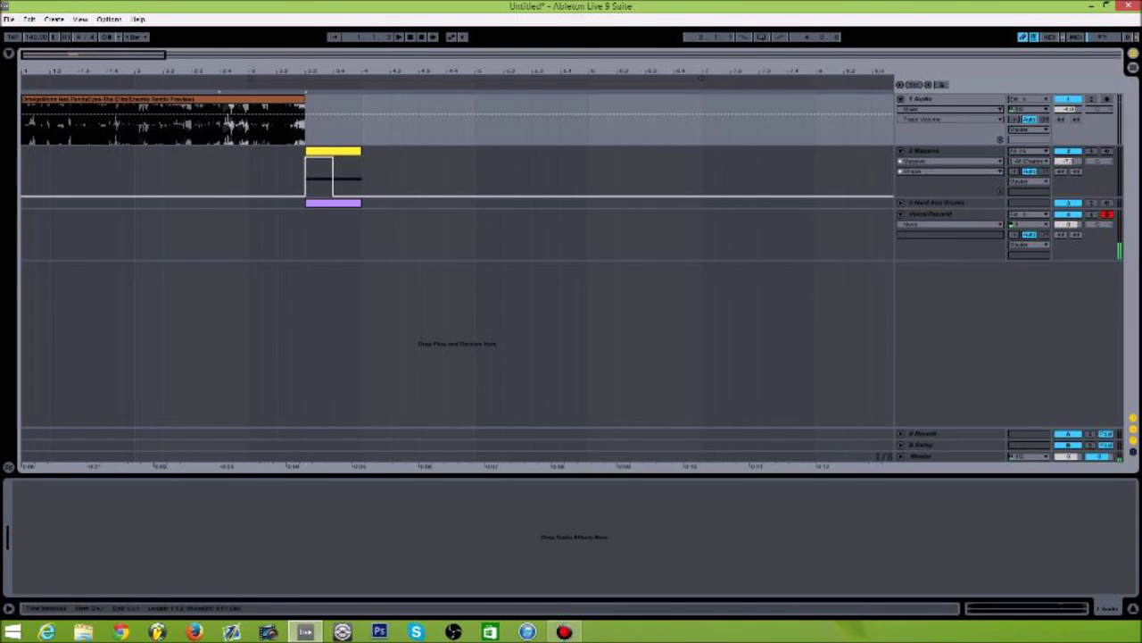
Deactivate the 2 Massive and 3 Hard Ass Drums tracks and disarm the Voice/Record track.
left_click(1071, 150)
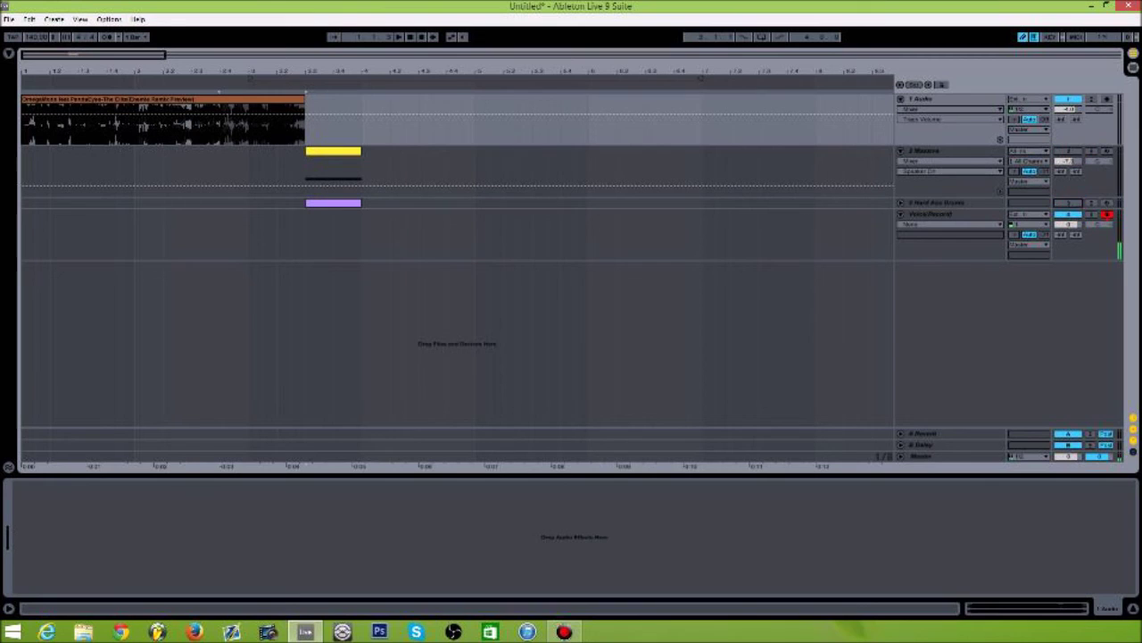
left_click(981, 215)
left_click(1107, 214)
Lengthen the 1 Audio clip to about bar 7, extend its start back to bar 1, and play it from there.
left_click_drag(165, 55, 660, 54)
mouse_move(61, 99)
left_mouse_down()
mouse_move(100, 99)
mouse_move(20, 107)
mouse_move(49, 107)
left_mouse_up()
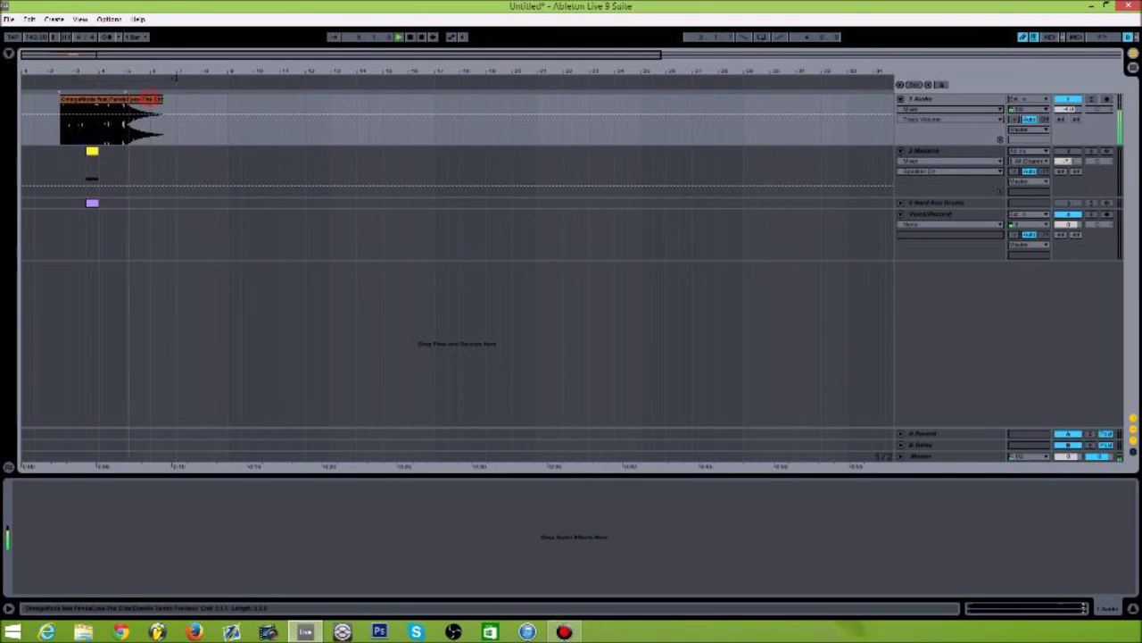
left_click_drag(61, 99, 21, 99)
key("space")
key("space")
key("space")
key("space")
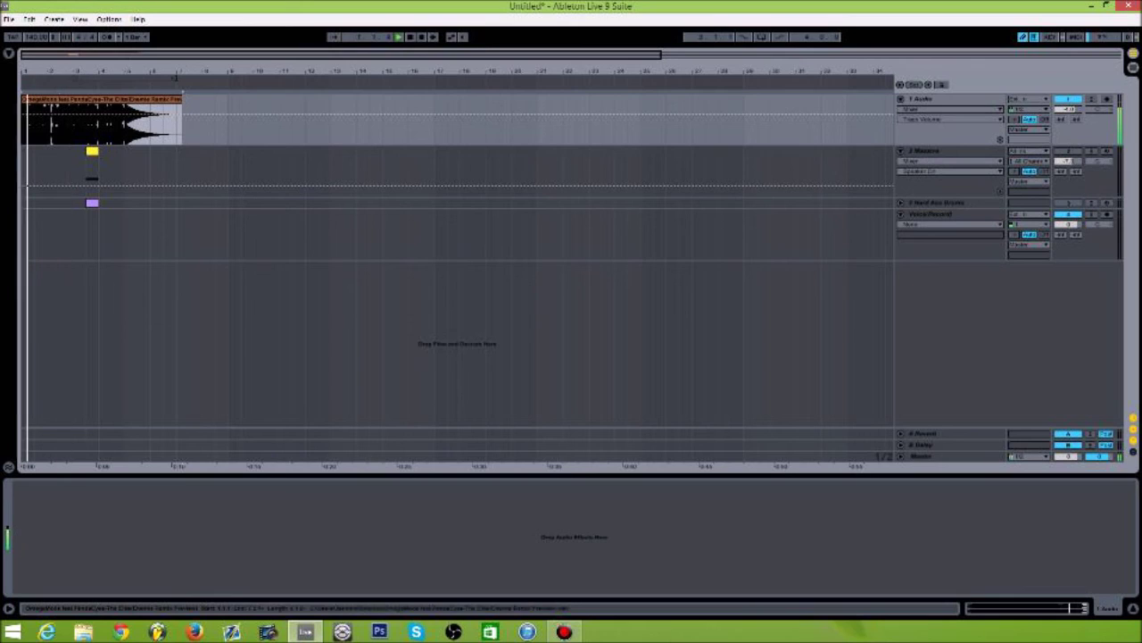
Reveal more earlier material in the 1 Audio clip so it spans bar 1 to about bar 8, and play its opening.
mouse_move(32, 100)
left_mouse_down()
mouse_move(45, 100)
mouse_move(22, 100)
mouse_move(52, 100)
mouse_move(23, 97)
left_mouse_up()
key("space")
key("space")
mouse_move(31, 98)
left_mouse_down()
mouse_move(44, 98)
mouse_move(23, 100)
left_mouse_up()
key("space")
key("space")
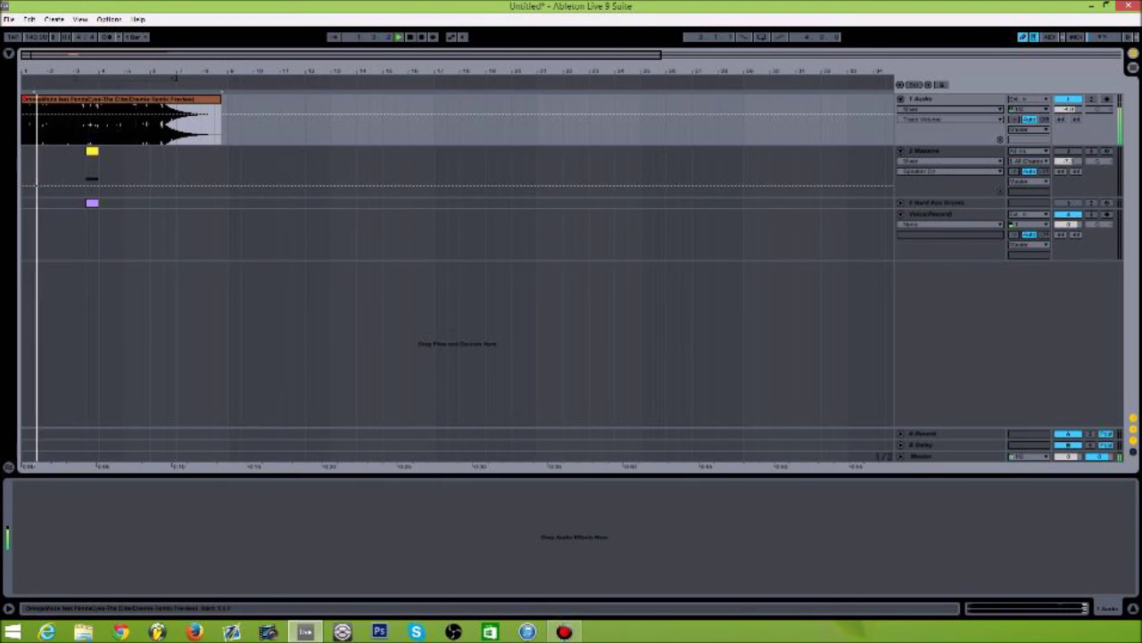